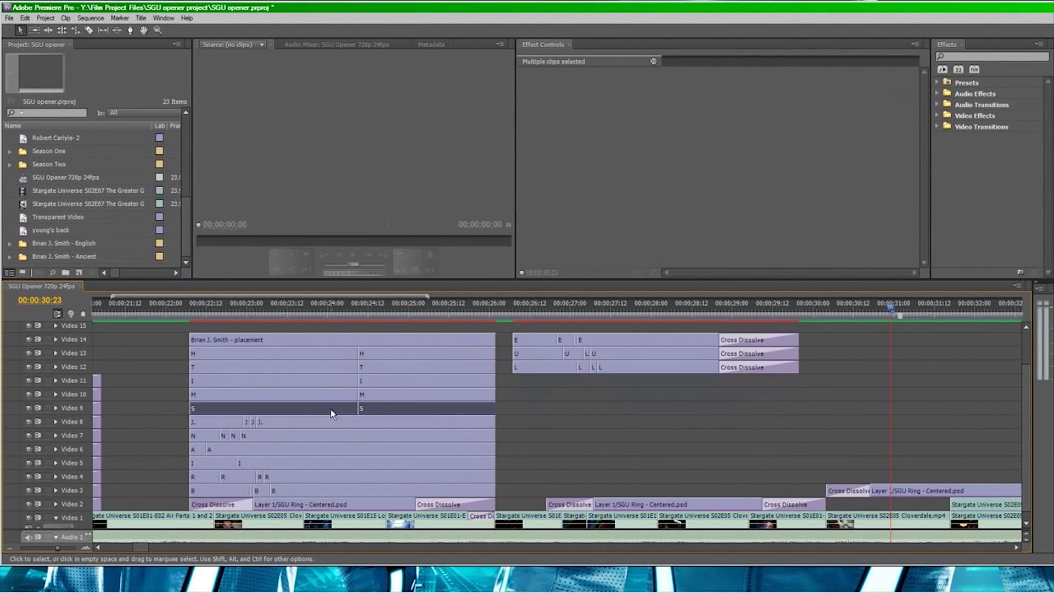
Try moving the M letter clips to Video 12, undo, then select the Video 11–14 letter clips at 00:00:21:11
mouse_move(312, 395)
left_mouse_down()
mouse_move(635, 376)
mouse_move(781, 388)
left_mouse_up()
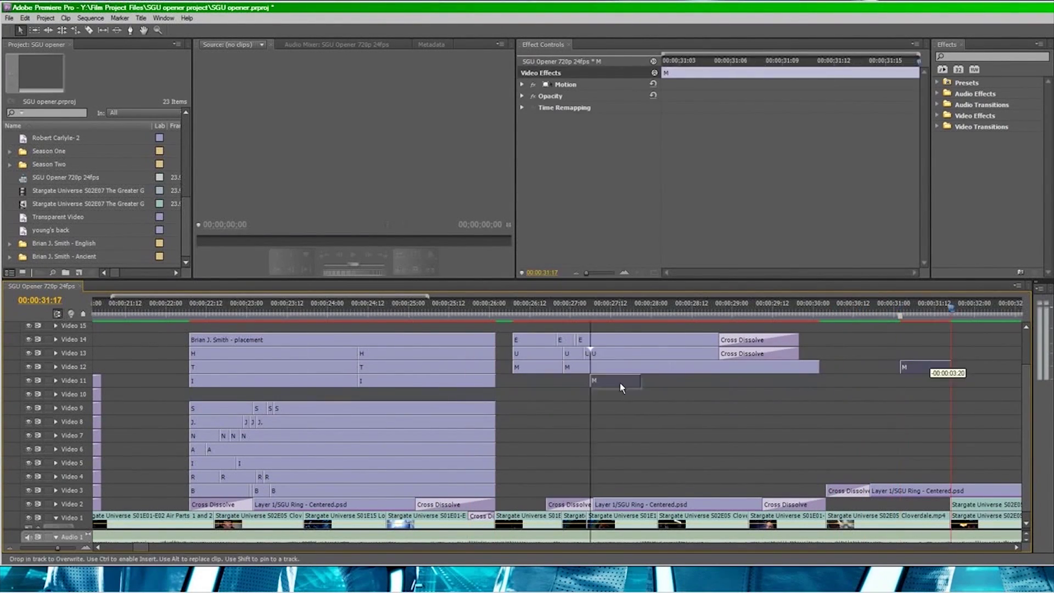
key("ctrl+z")
key("ctrl+z")
key("ctrl+z")
left_click(328, 312)
left_click_drag(328, 312, 123, 312)
left_click(97, 547)
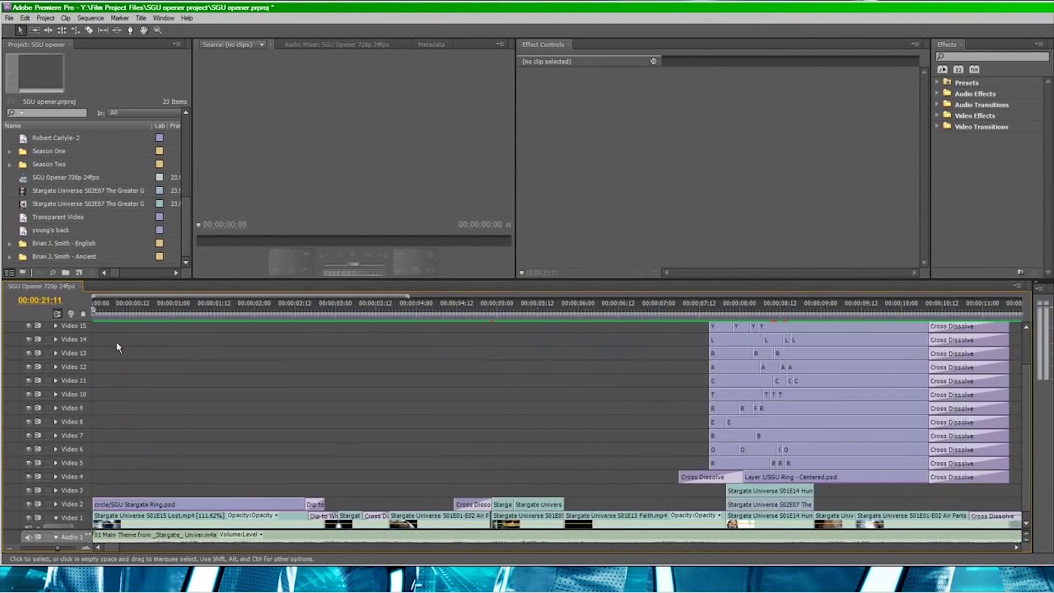
left_click_drag(426, 382, 163, 350)
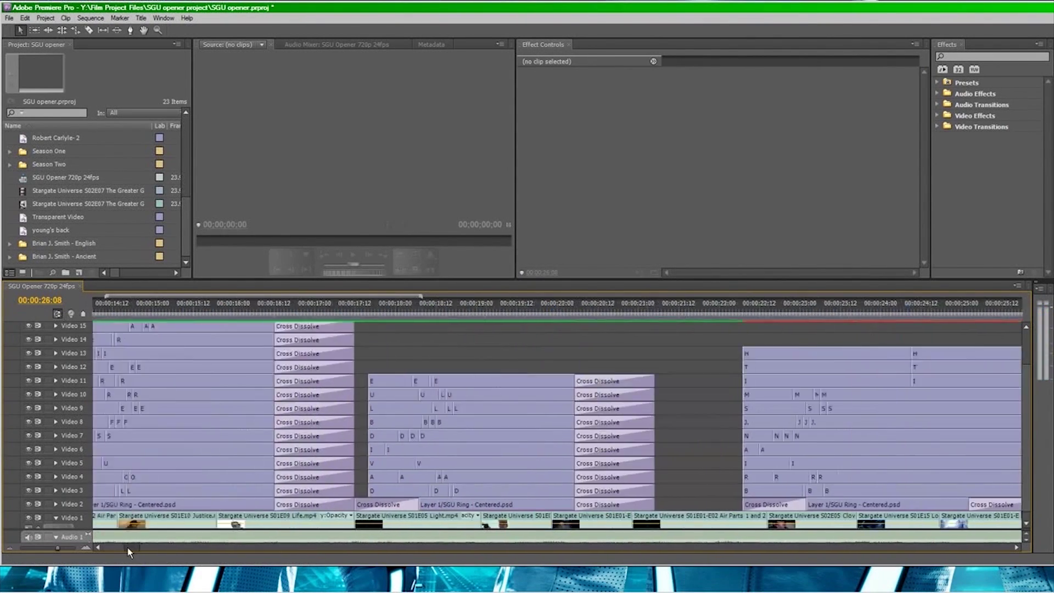
Switch to the large program preview workspace and restack the T and H clips onto Video 12 and 13
left_click(163, 19)
mouse_move(126, 29)
left_click(235, 113)
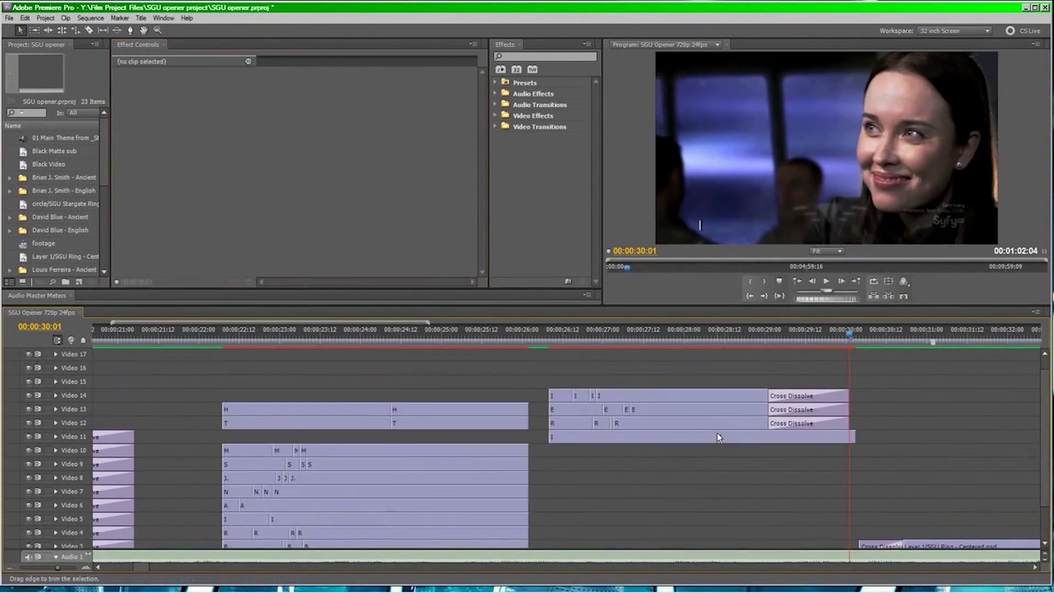
left_click_drag(717, 437, 647, 428)
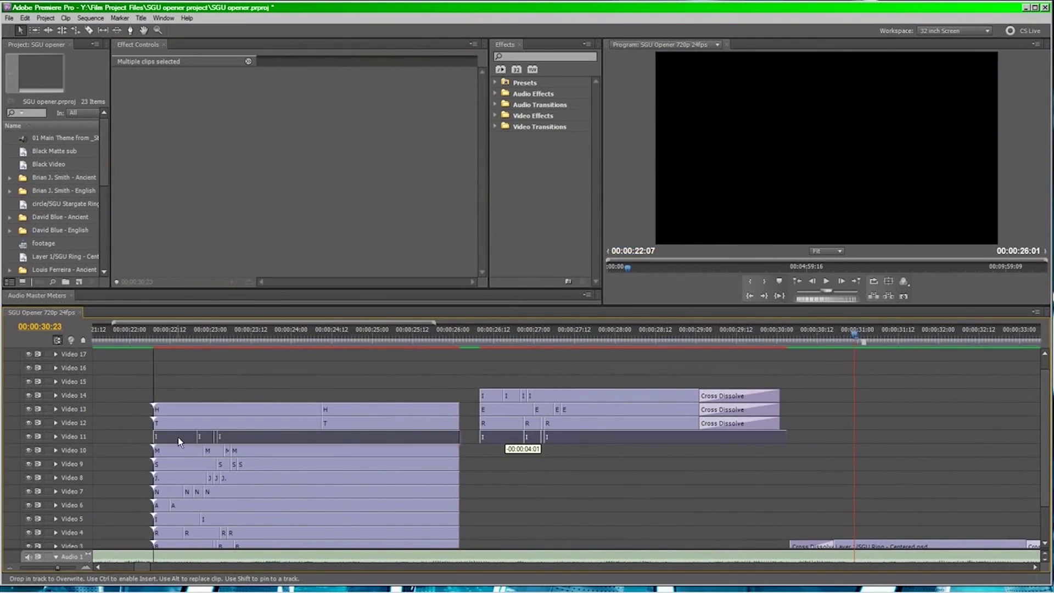
mouse_move(647, 428)
left_mouse_down()
mouse_move(351, 423)
mouse_move(639, 409)
left_mouse_up()
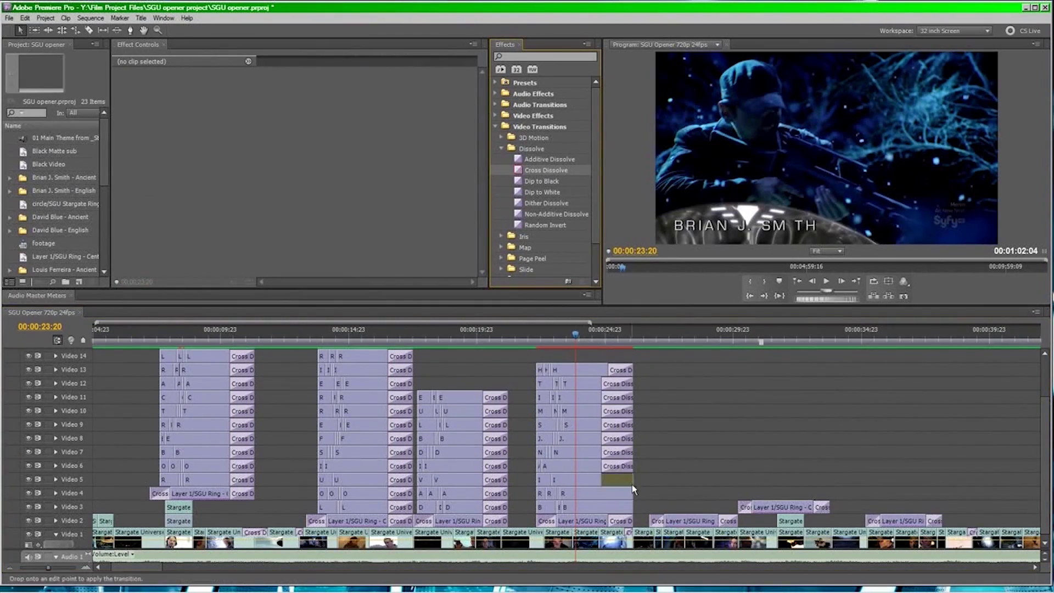
Apply a Cross Dissolve to the letter clips' ends, then render and play the sequence
left_click_drag(633, 489, 631, 486)
left_click(606, 413)
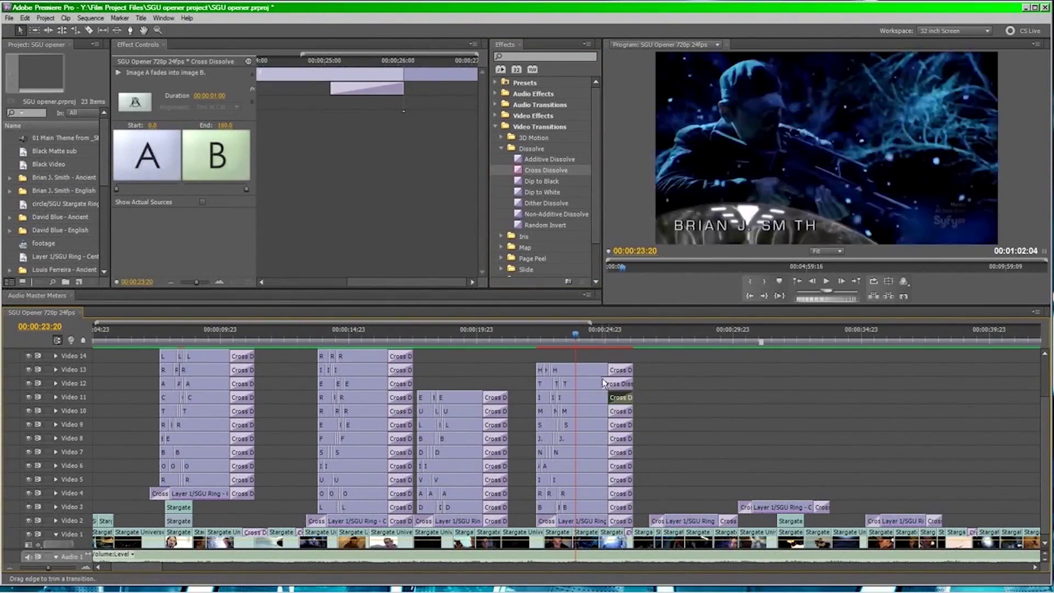
key("Return")
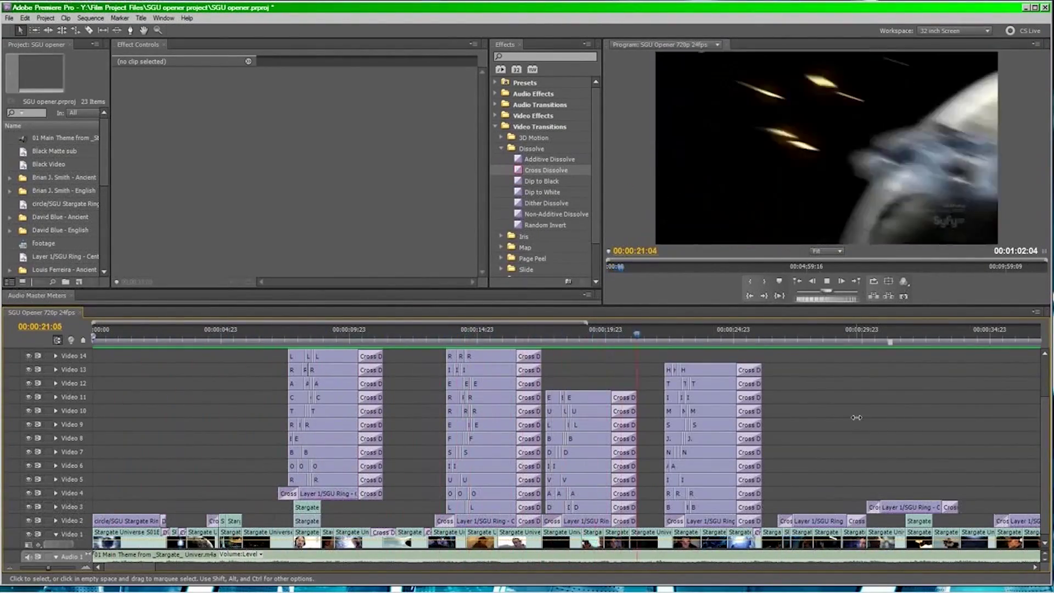
Move the Video 11 letter clip into the Video 14 stack and render the playback again
left_click_drag(801, 390, 693, 356)
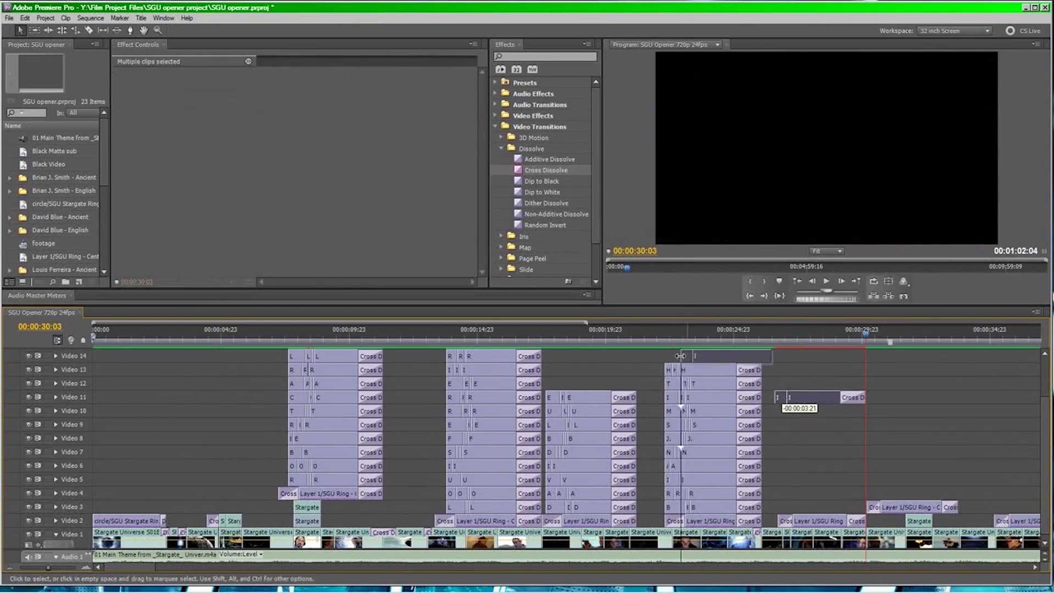
left_click(767, 364)
key("Return")
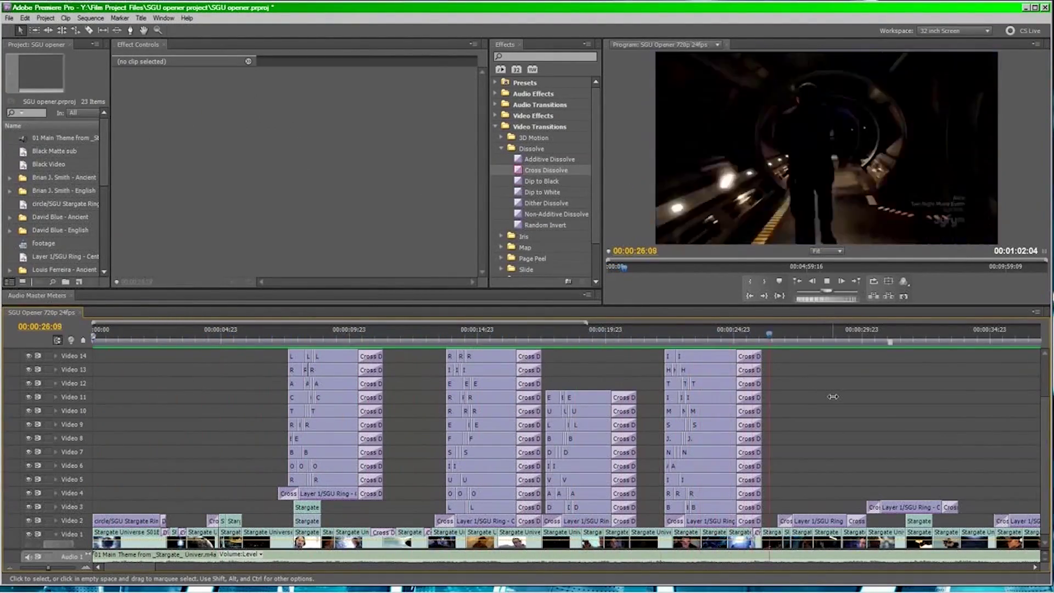
scroll(768, 403, "right", 5)
scroll(714, 409, "up", 2)
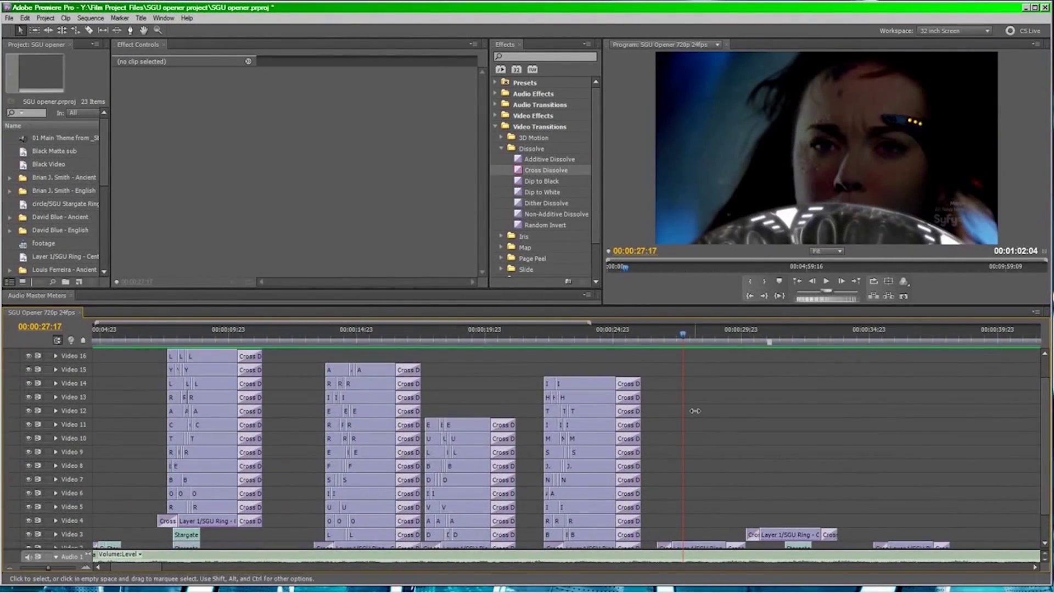
left_click_drag(105, 176, 157, 176)
scroll(83, 231, "down", 4)
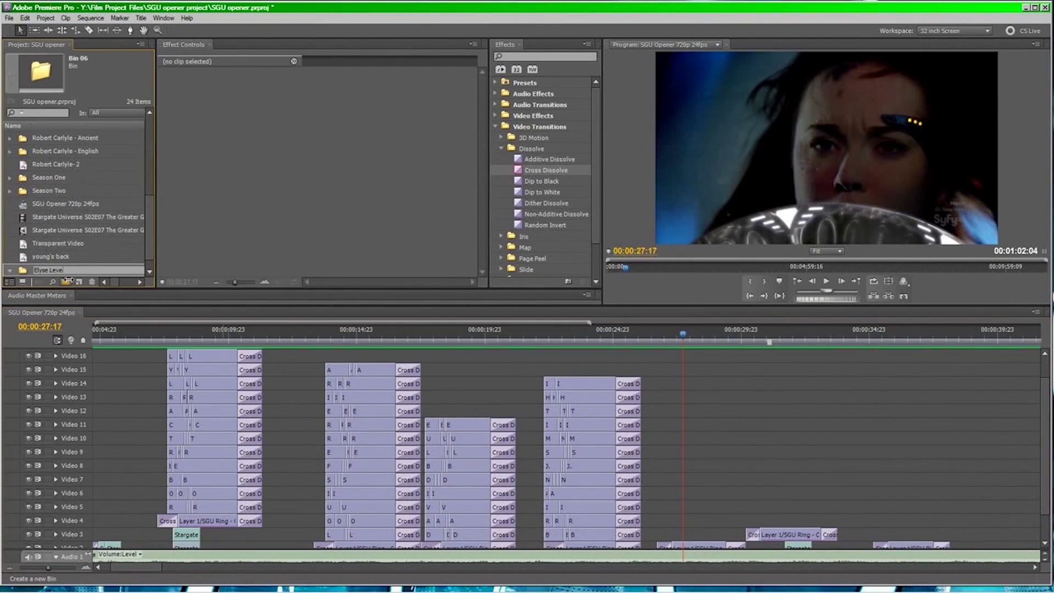
Turn the Louis placement title into ELYSE LEVESQUE and place it on Video 16
double_click(26, 268)
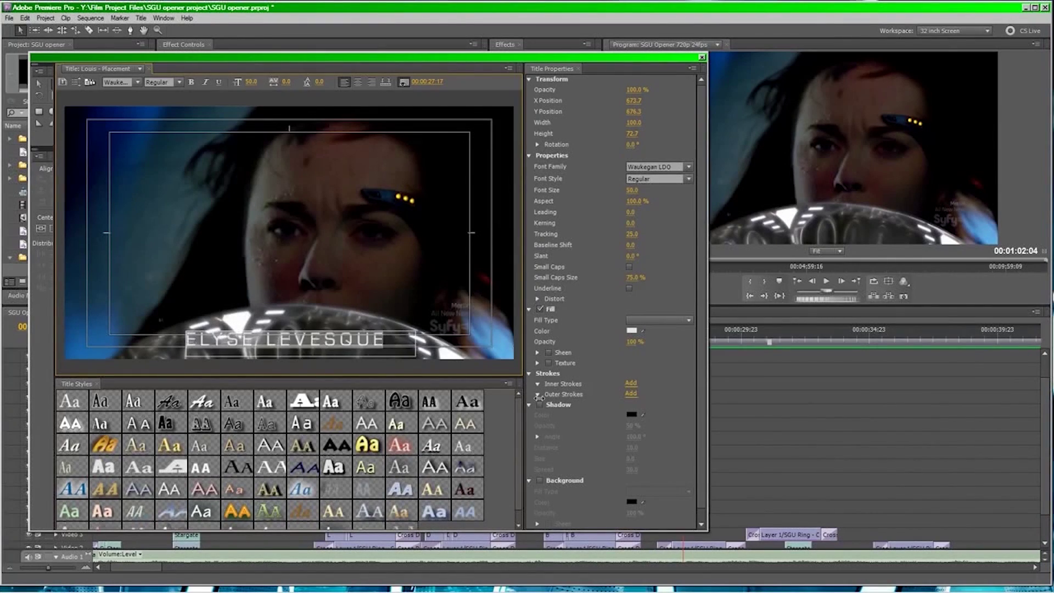
key("ctrl+w")
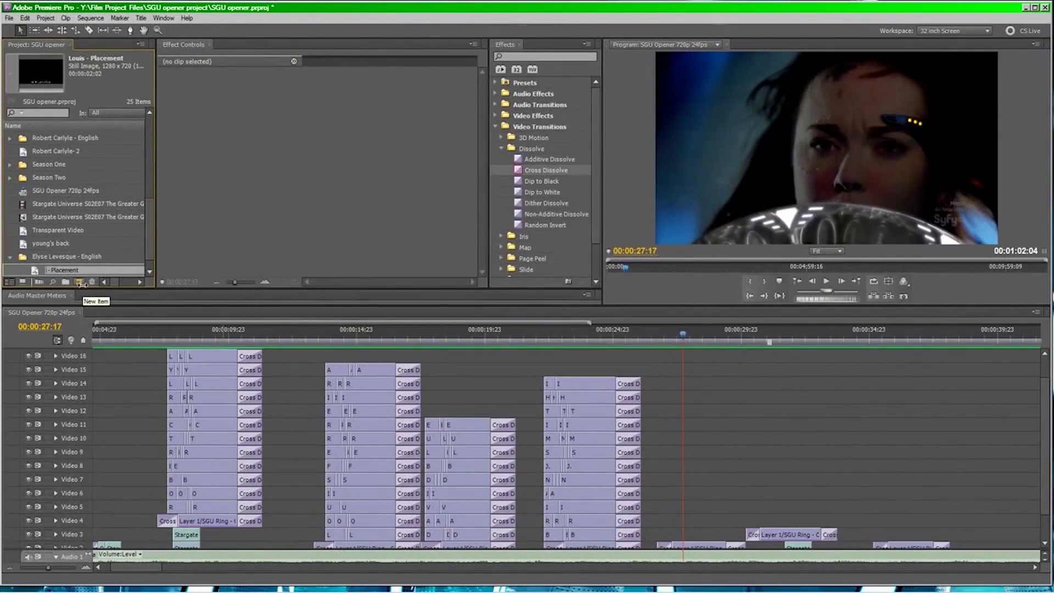
left_click_drag(71, 270, 699, 356)
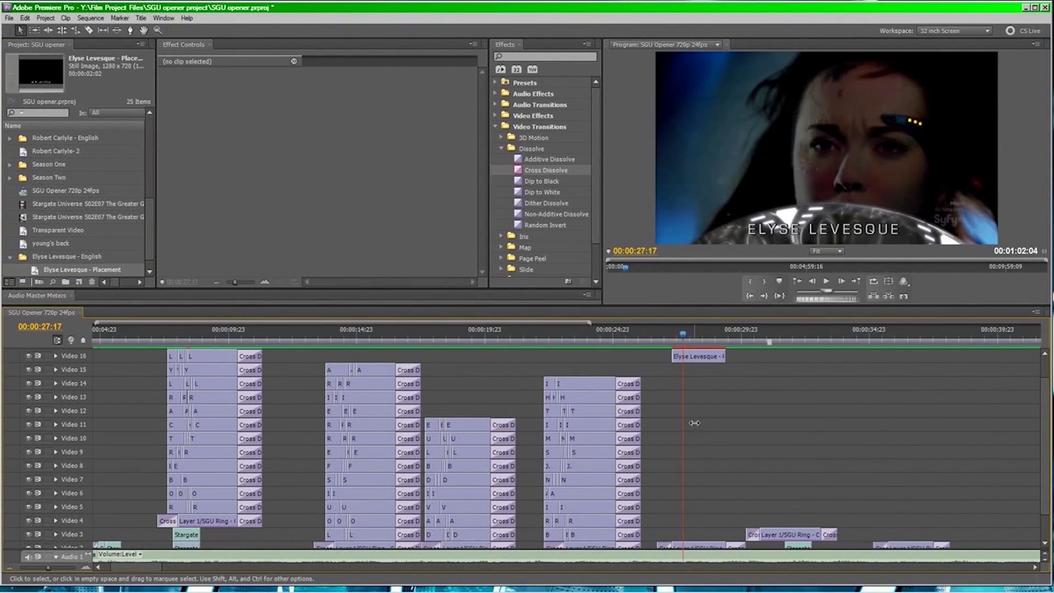
Create an E letter title on Video 3 at the playhead and copy it onto higher tracks
double_click(35, 270)
key("ctrl+w")
left_click_drag(34, 270, 694, 534)
left_click_drag(714, 479, 714, 424)
left_click_drag(713, 479, 714, 369)
left_click(162, 84)
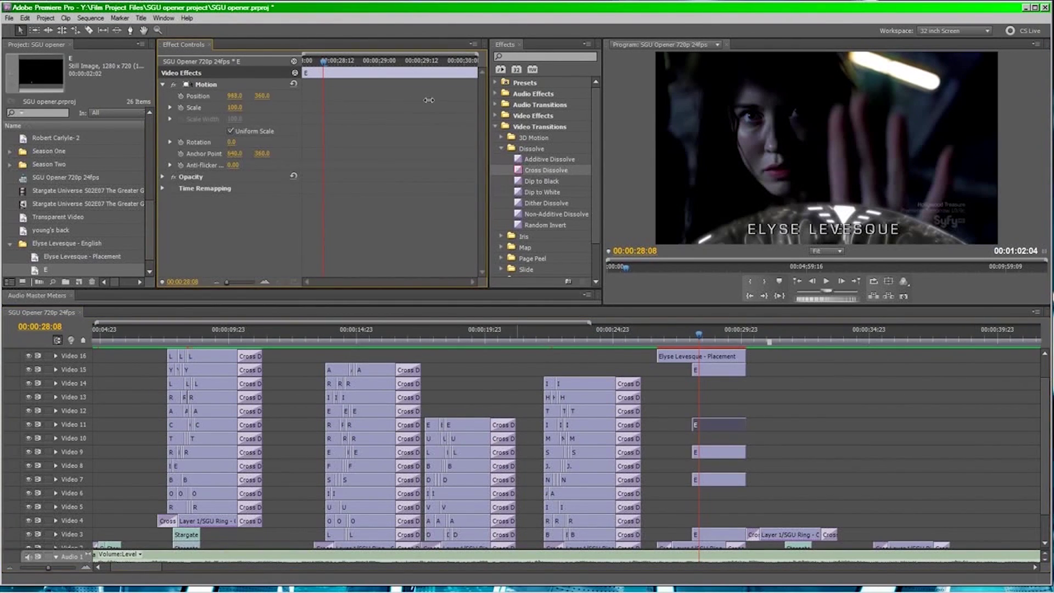
Make an L letter title and place it on Video 4 near the playhead
left_click(720, 369)
double_click(35, 270)
key("ctrl+w")
mouse_move(35, 269)
left_mouse_down()
mouse_move(712, 521)
mouse_move(712, 465)
left_mouse_up()
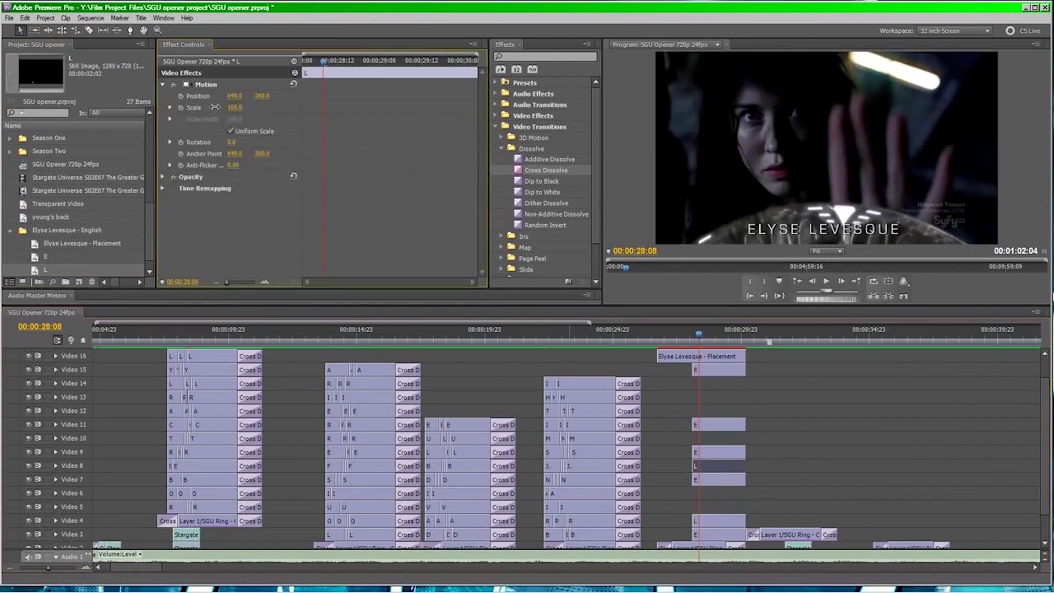
Edit the Y and S letter titles in the Titler
double_click(176, 370)
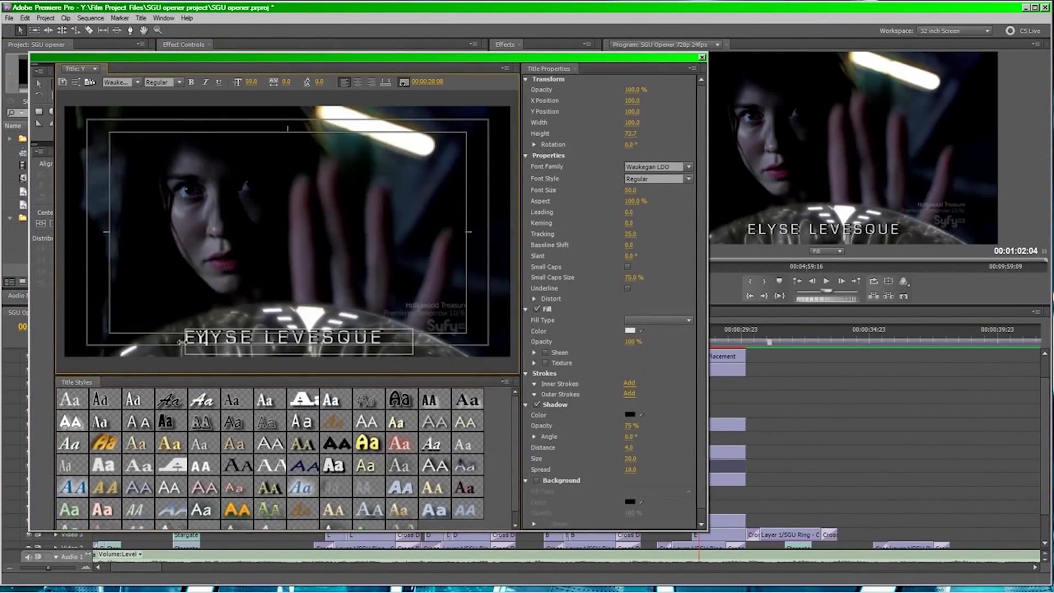
left_click(703, 56)
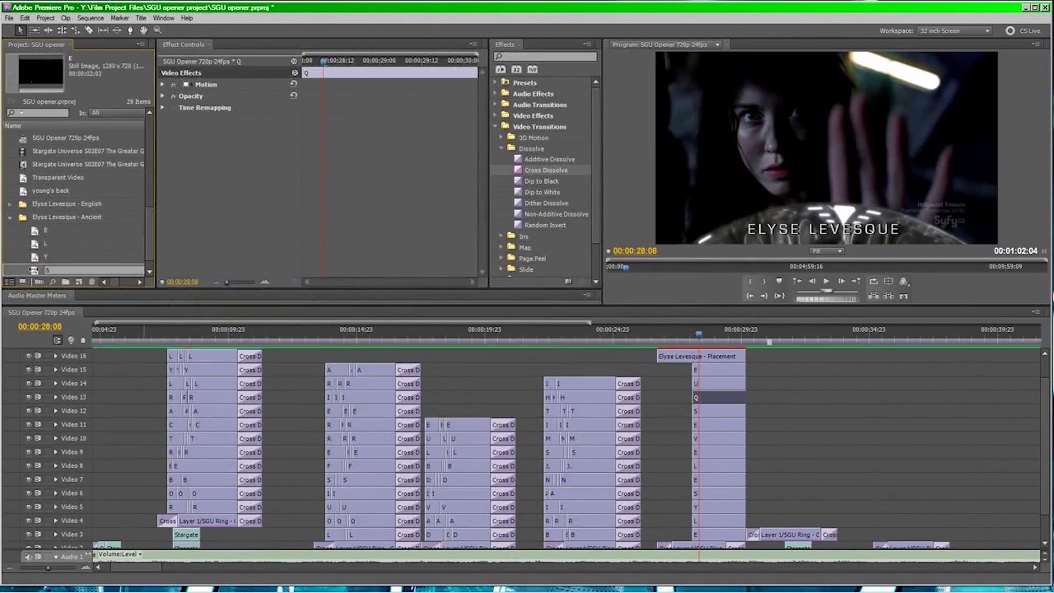
double_click(34, 270)
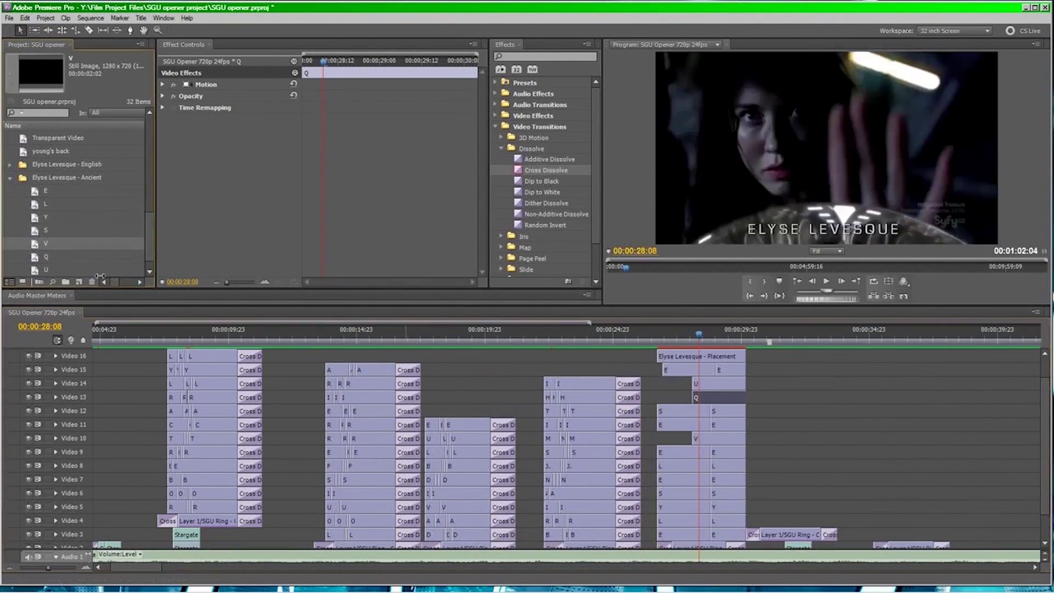
left_click(728, 452)
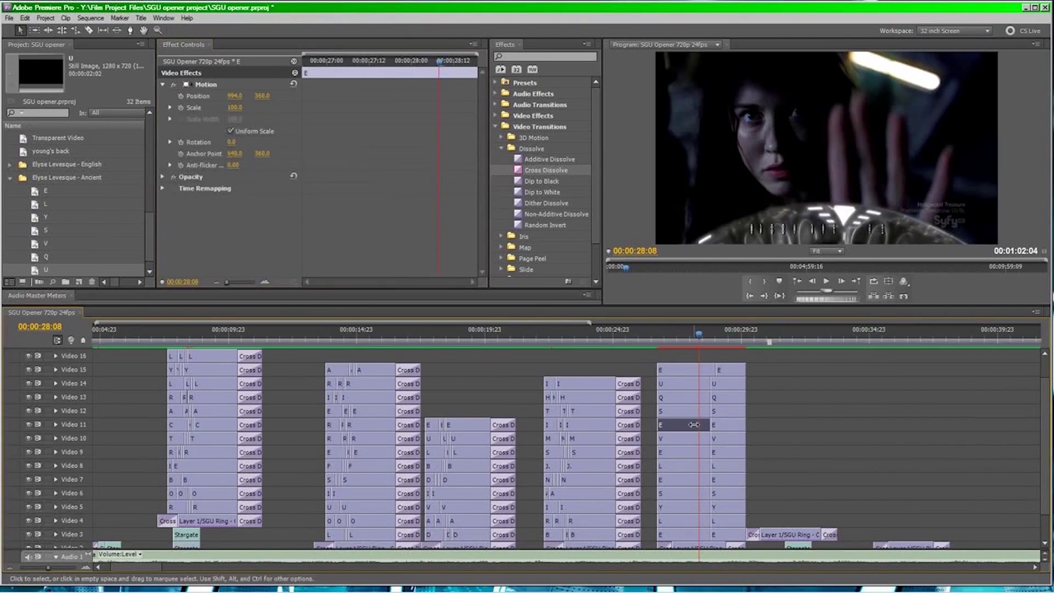
Start the second Video 15 E clip earlier and preview the staggered letters
left_click_drag(712, 370, 694, 369)
key("space")
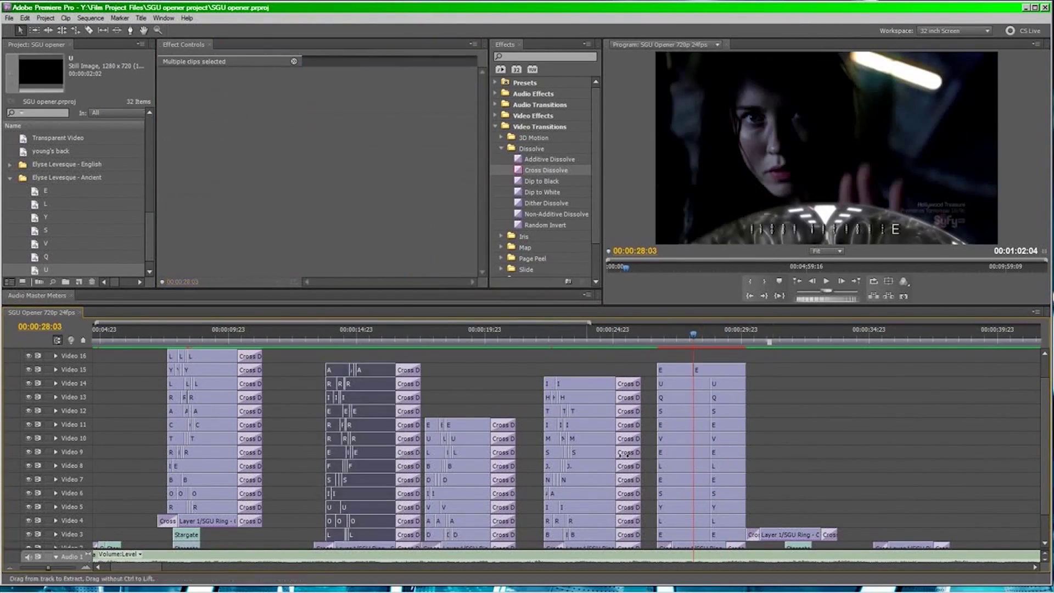
key("equal")
mouse_move(372, 533)
left_mouse_down()
mouse_move(626, 532)
mouse_move(666, 513)
mouse_move(710, 519)
mouse_move(402, 492)
left_mouse_up()
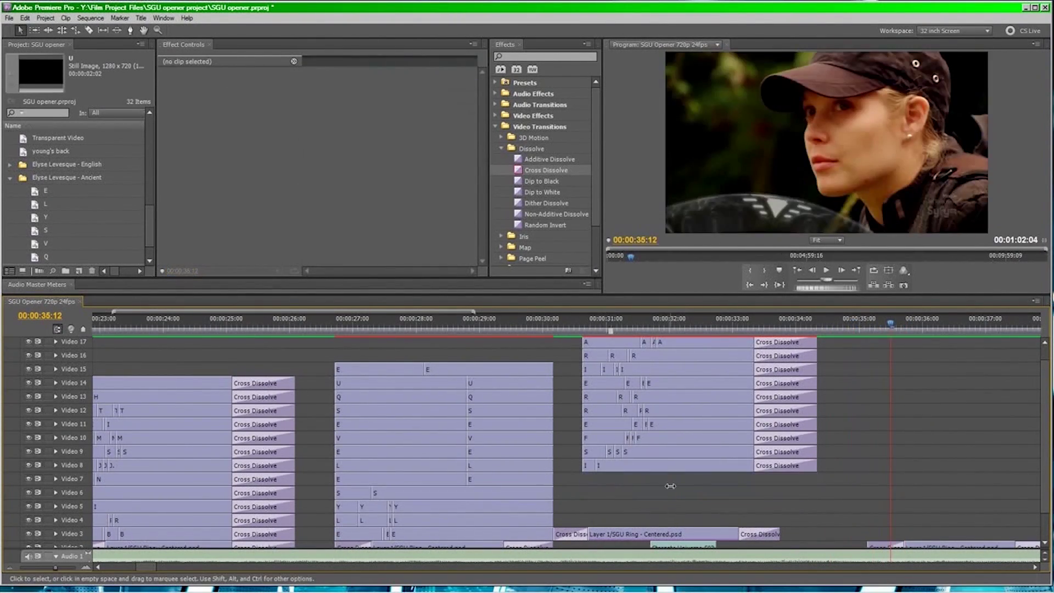
Begin a frame export and browse the Y: drive before cancelling, then call up the Open dialog
key("ctrl+shift+m")
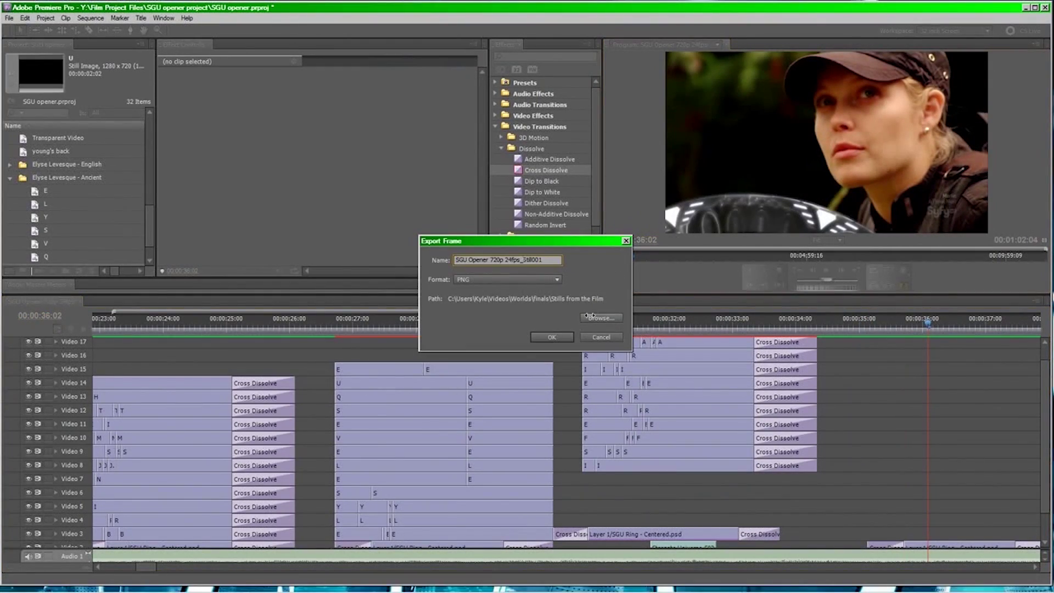
left_click(590, 316)
double_click(471, 327)
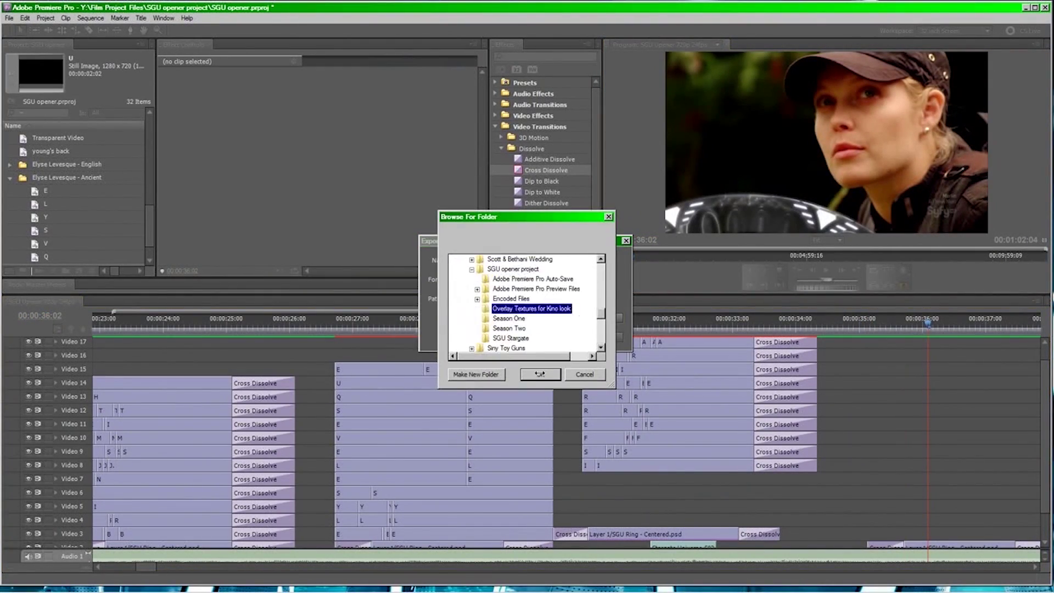
left_click(540, 374)
left_click(554, 350)
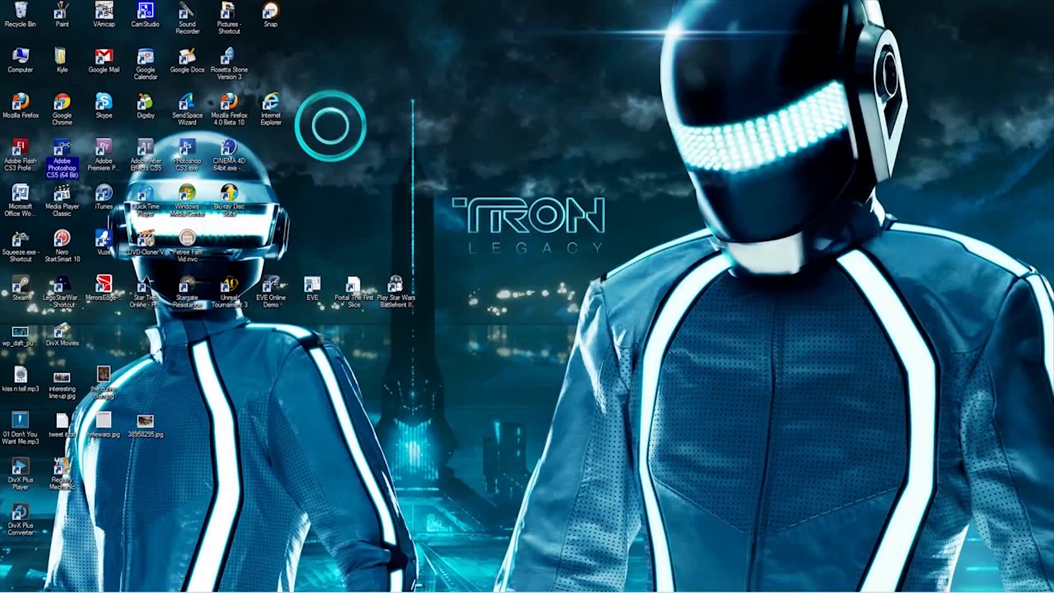
key("alt+f")
key("o")
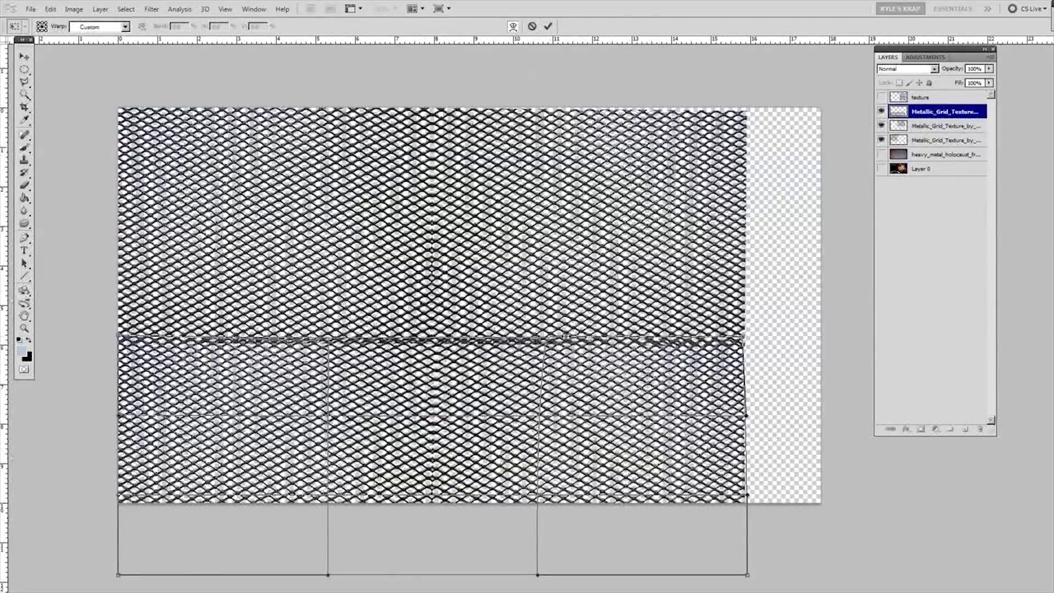
Commit the warp on the metallic grid copy and bring up layer options for both grid copies
key("Return")
key("e")
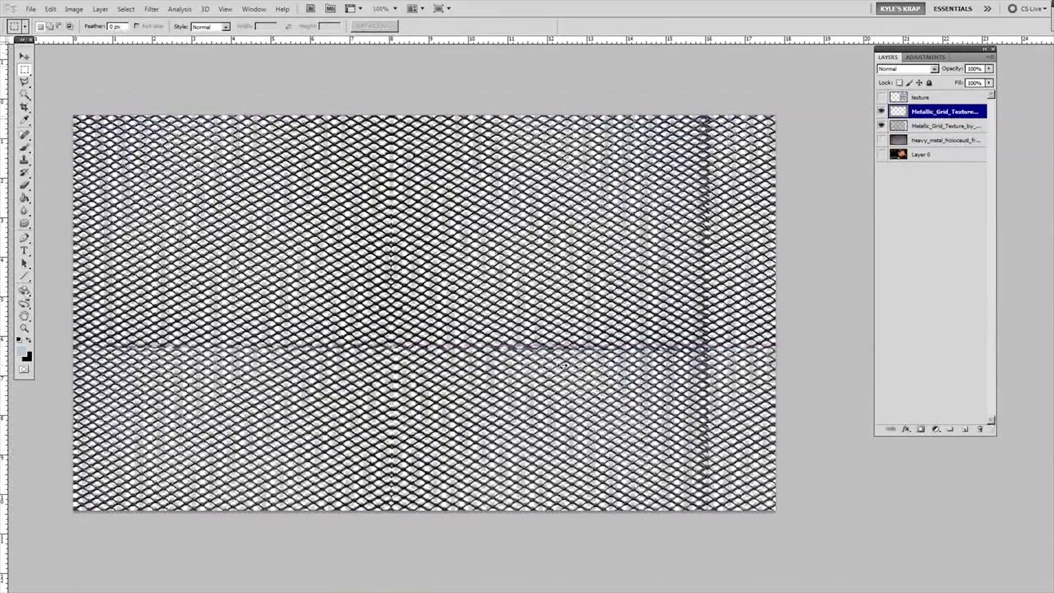
right_click(934, 111)
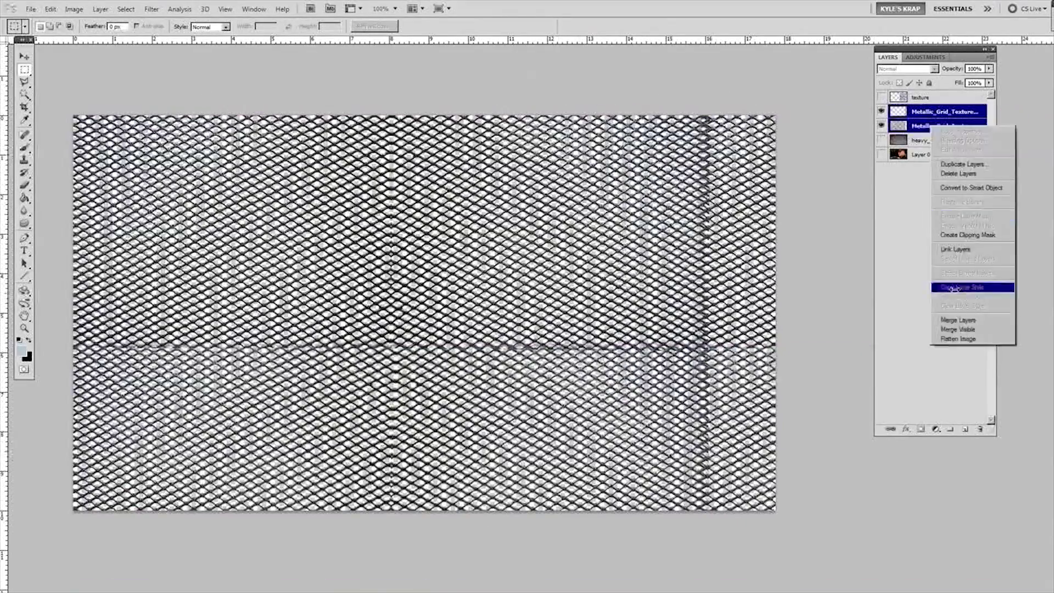
Merge the two grid copies into one layer, blur it, and show the photo underneath
left_click(958, 316)
key("i")
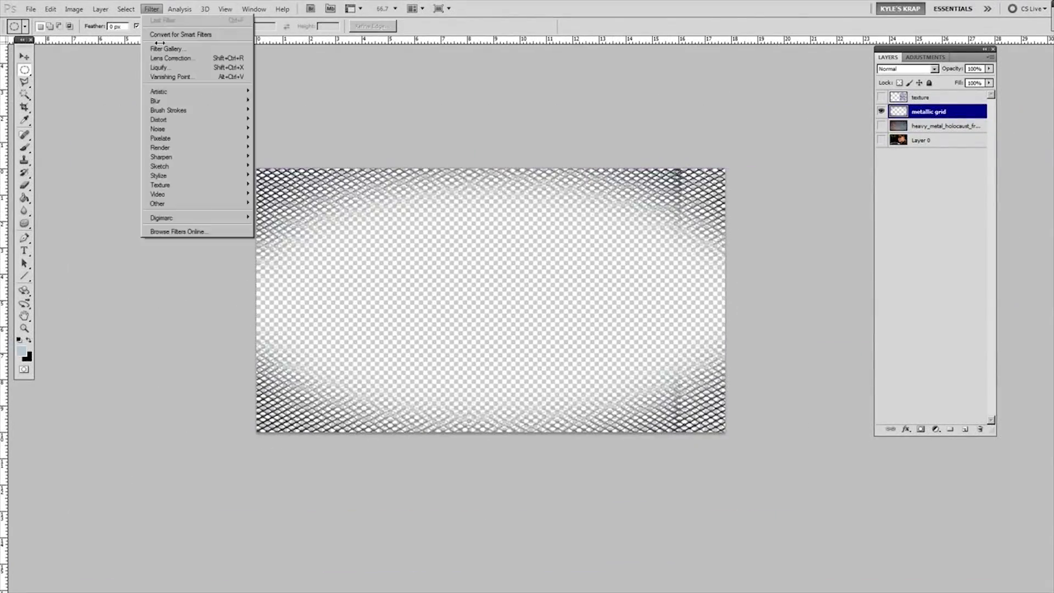
left_click(665, 168)
left_click(881, 140)
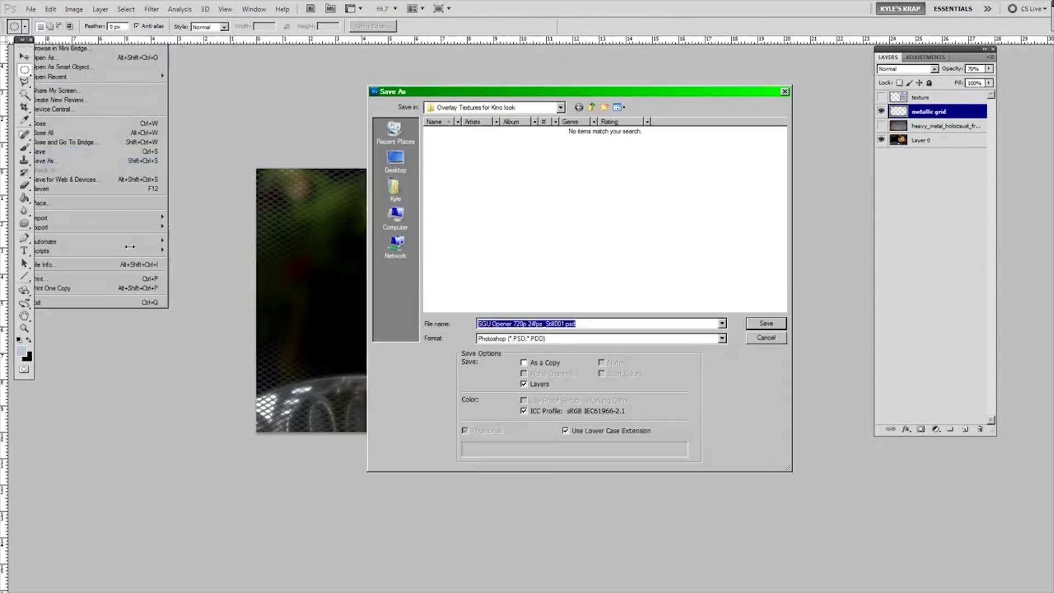
Stretch the heavy metal texture upward with Free Transform to fill the frame
right_click(528, 298)
left_click(945, 126)
key("ctrl+t")
left_click_drag(491, 169, 491, 160)
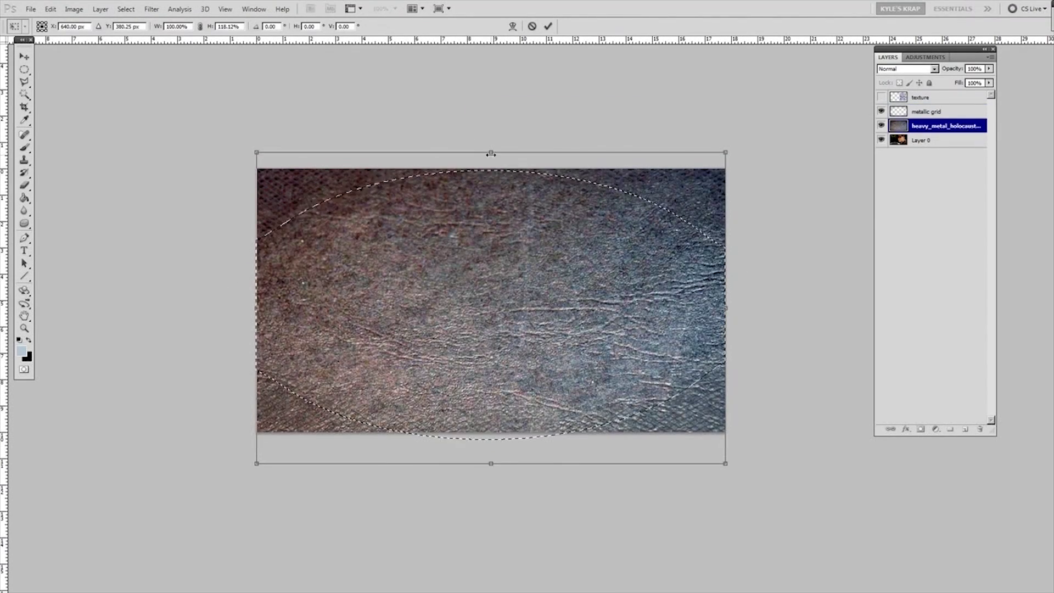
key("Return")
Clear the texture's centre, blend it as Overlay above the grid, and erase with an 800 px eraser
key("Delete")
left_click(906, 69)
left_click(906, 207)
left_click_drag(946, 125, 946, 110)
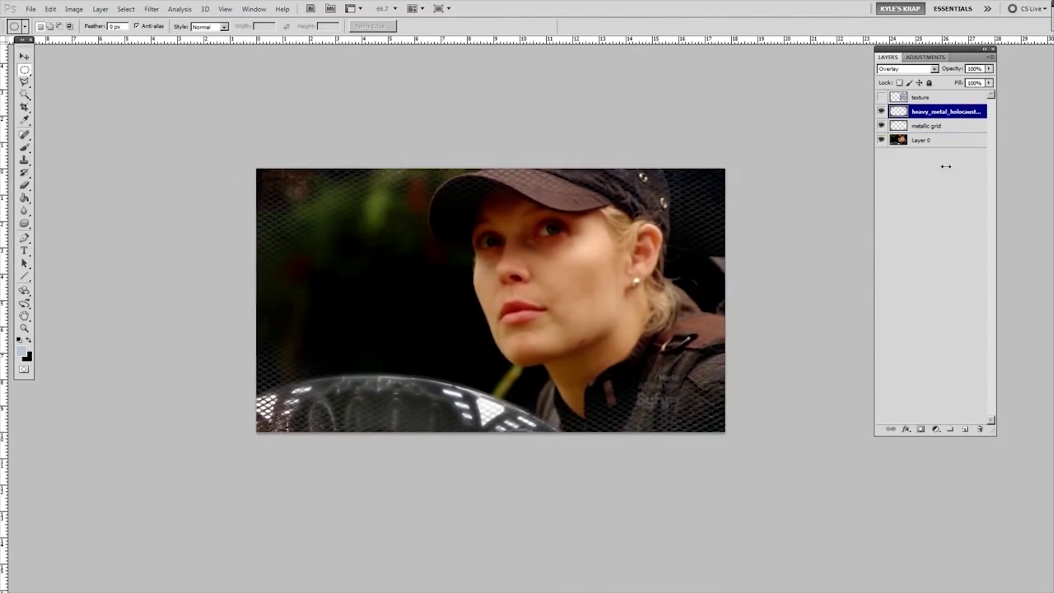
left_click(882, 140)
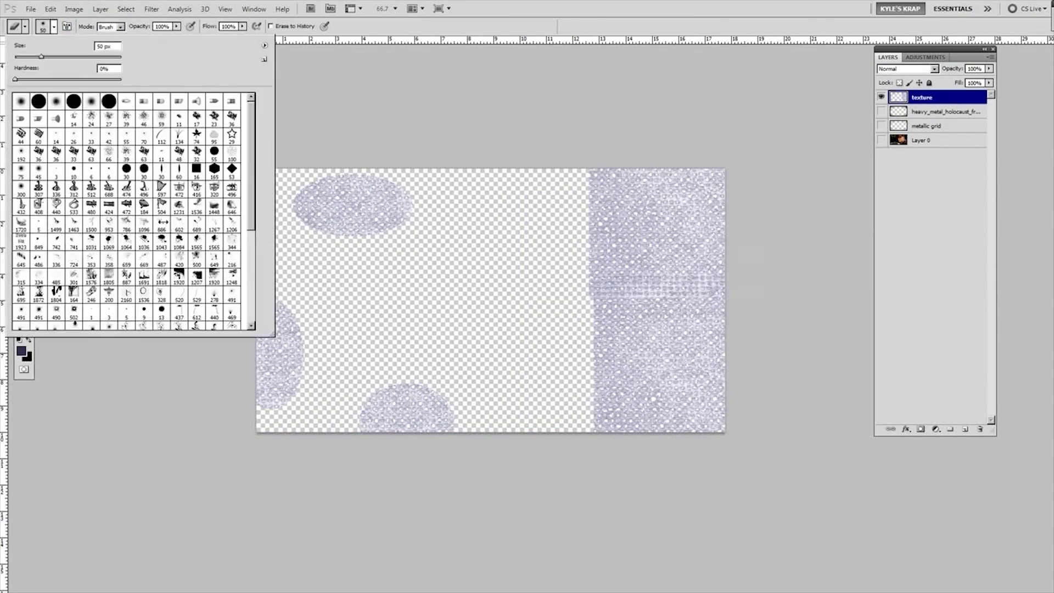
left_click(592, 281)
left_click(413, 161)
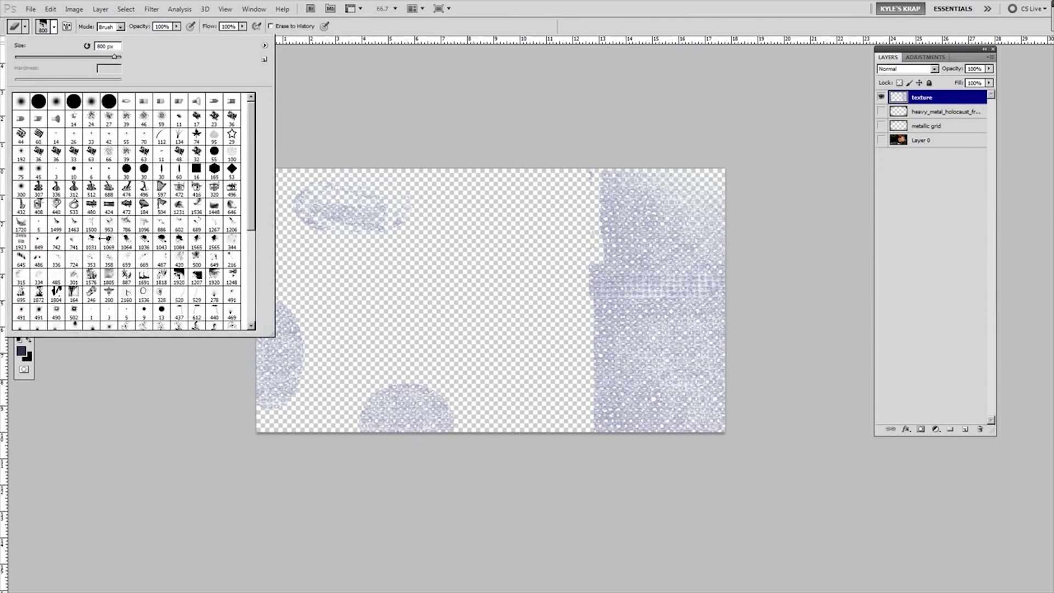
Enlarge the eraser brush to a much bigger size
right_click(122, 192)
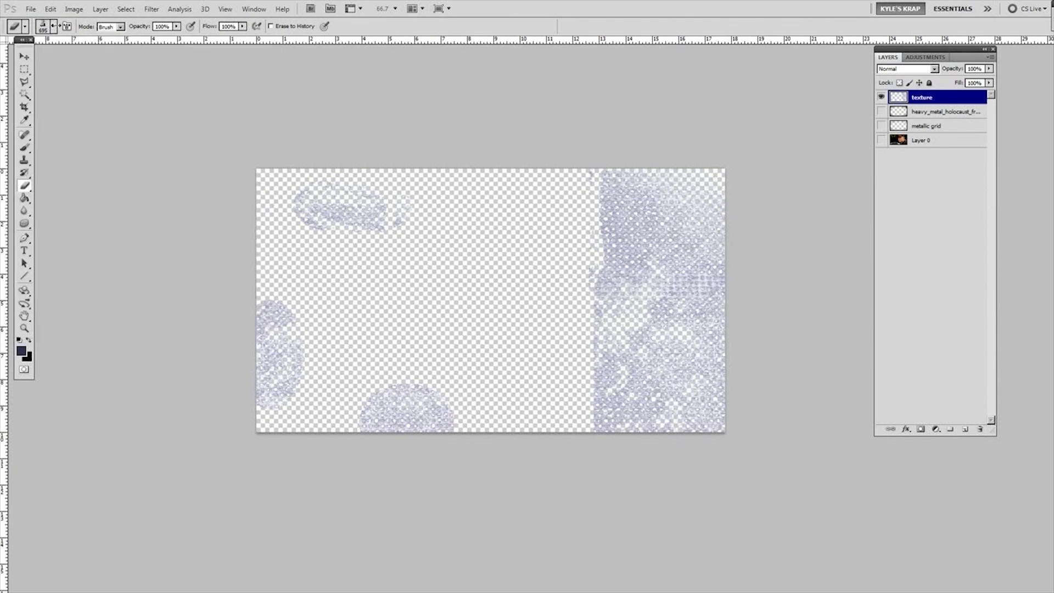
left_click(302, 207)
right_click(302, 207)
key("Return")
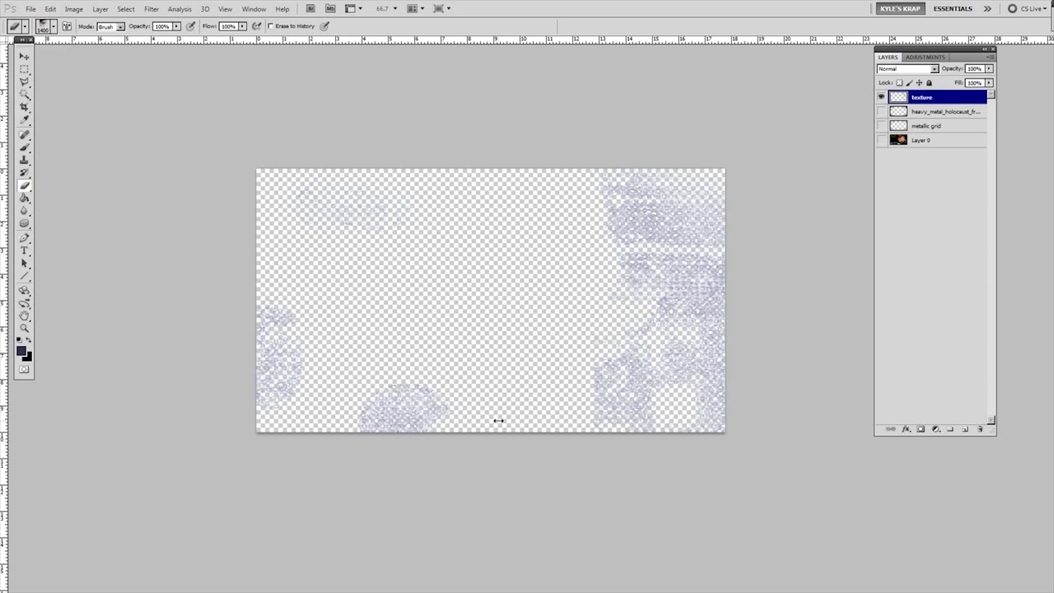
Adjust the texture's Levels and Brightness/Contrast and size a patch into the top-left corner
key("ctrl+l")
key("Return")
key("Return")
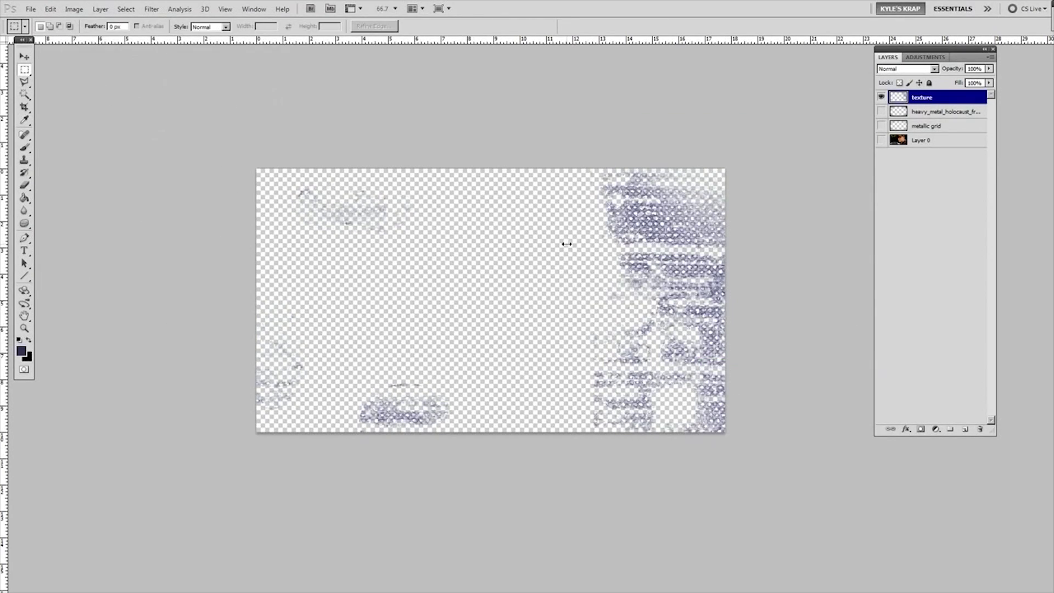
key("ctrl+t")
left_click_drag(319, 286, 338, 198)
Commit the top-left patch and switch back to the eraser with a new size
key("Return")
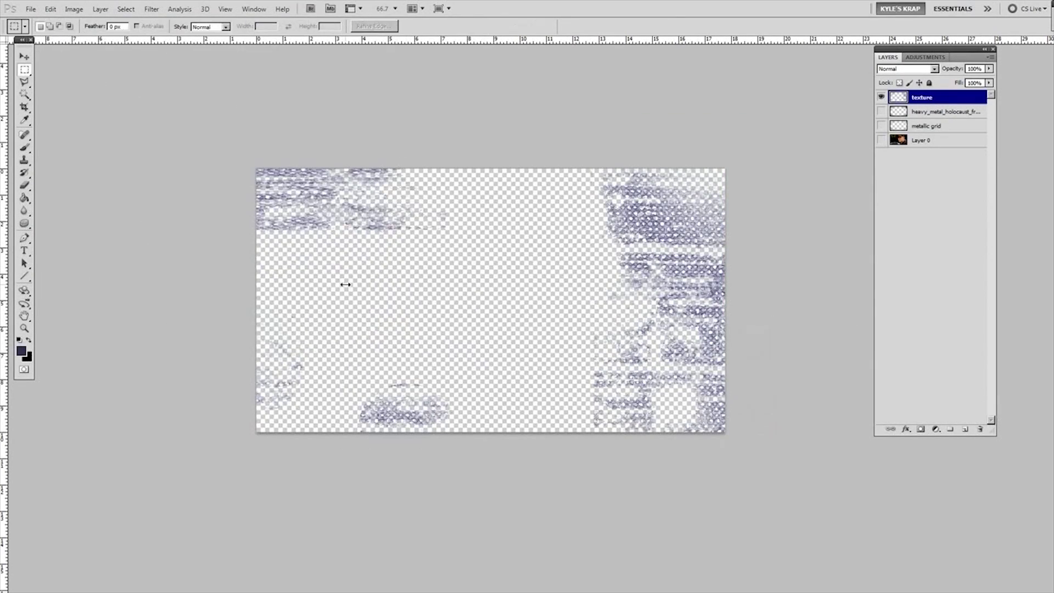
key("e")
right_click(165, 192)
left_click(73, 203)
key("Return")
Show the heavy metal and metallic grid layers and blend the texture as Multiply
left_click_drag(881, 111, 881, 125)
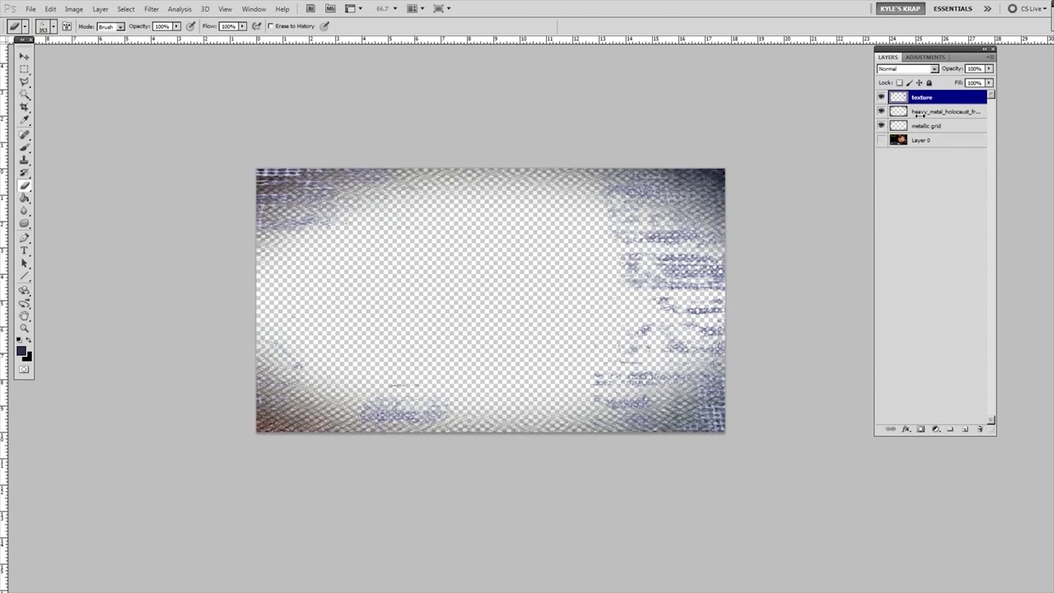
left_click(906, 68)
left_click(915, 128)
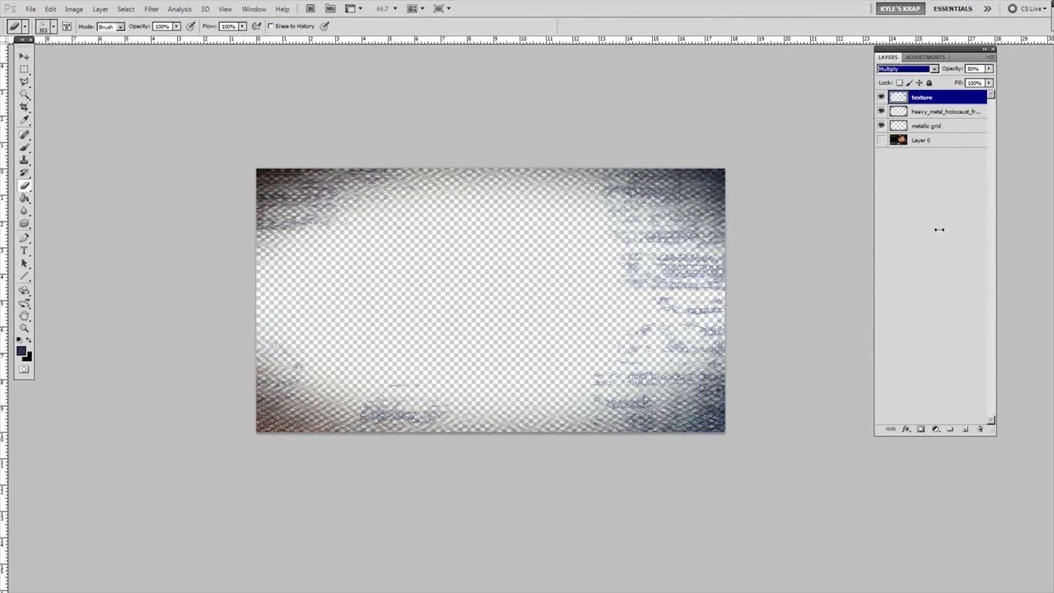
Add a Colour Balance adjustment layer, then return to the layer list
left_click(100, 9)
mouse_move(137, 94)
left_click(33, 160)
left_click(895, 57)
Add a Channel Mixer adjustment layer, boosting red for a pink tint and adjusting blue
left_click(100, 9)
left_click(38, 172)
left_click(651, 170)
left_click_drag(959, 126, 976, 128)
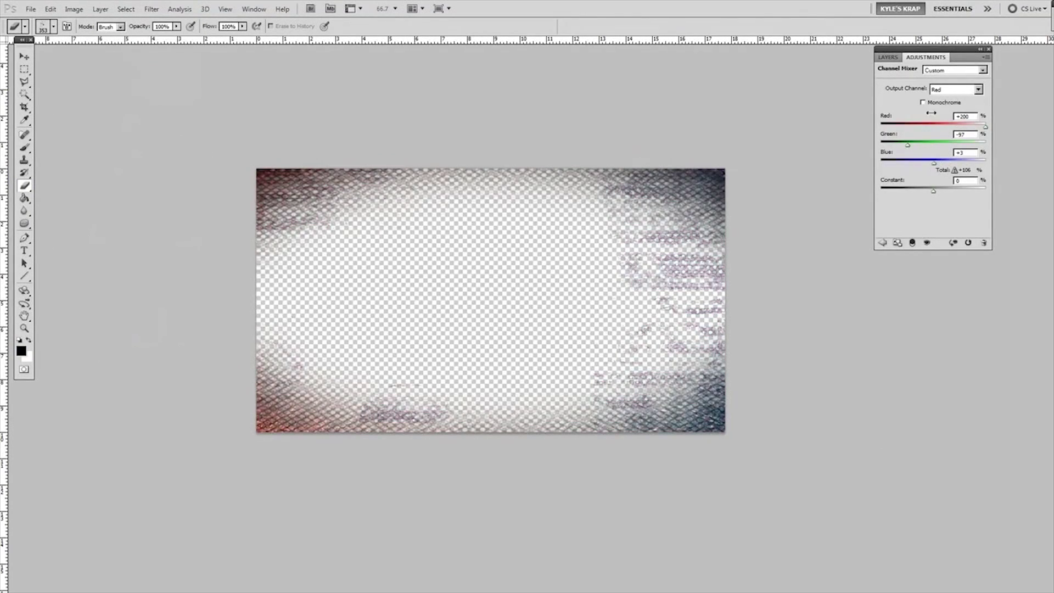
key("Down")
key("Down")
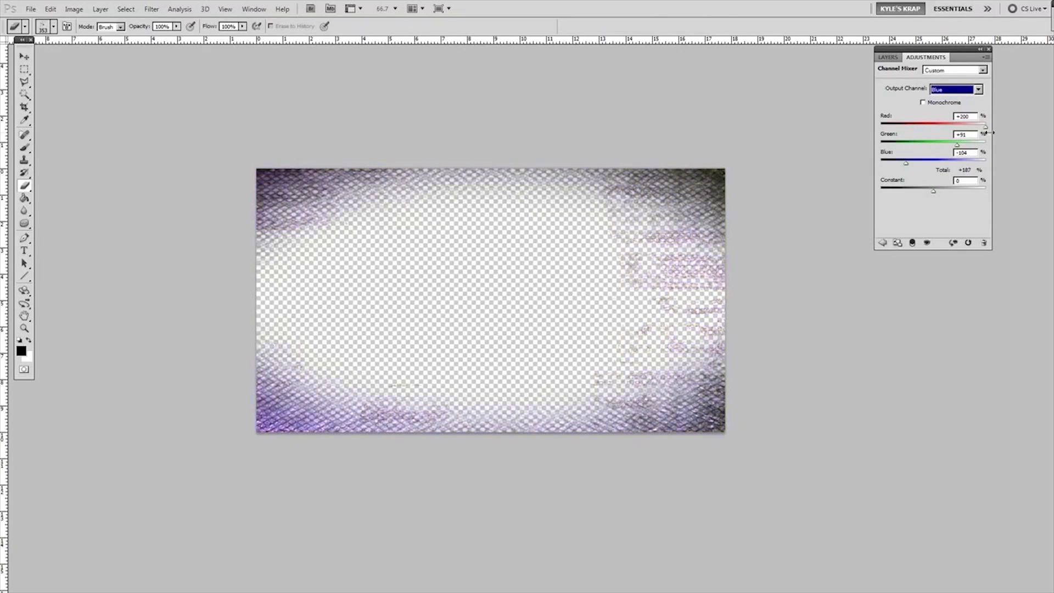
left_click(888, 57)
Delete the top tint adjustment layer so the overlay stays neutral grey
left_click(100, 9)
key("Escape")
key("Delete")
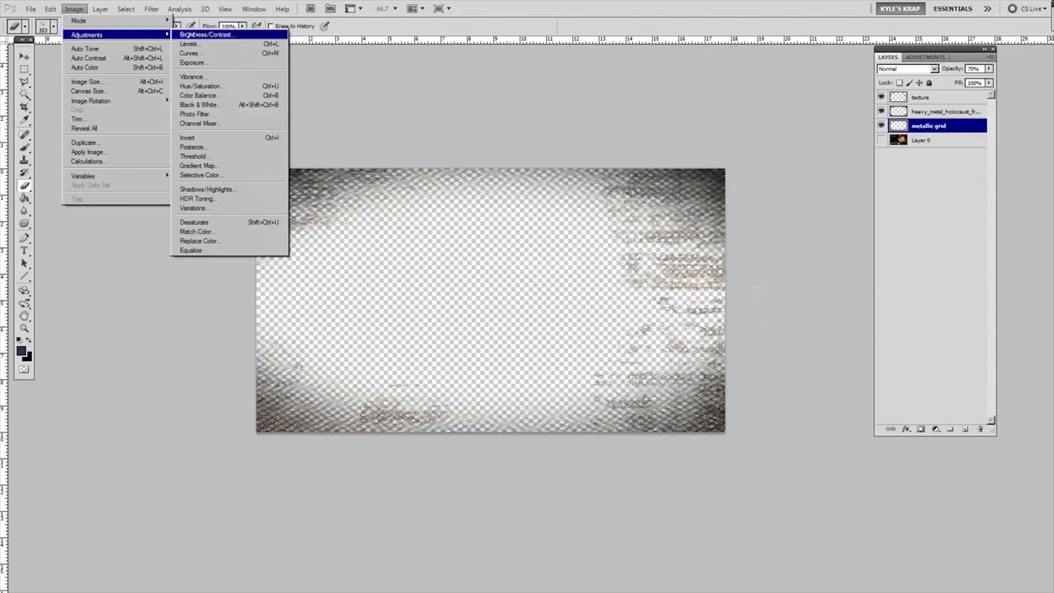
Apply a Photo Filter to the grid, show the photo, and set the texture back to Normal
left_click(213, 114)
left_click(881, 139)
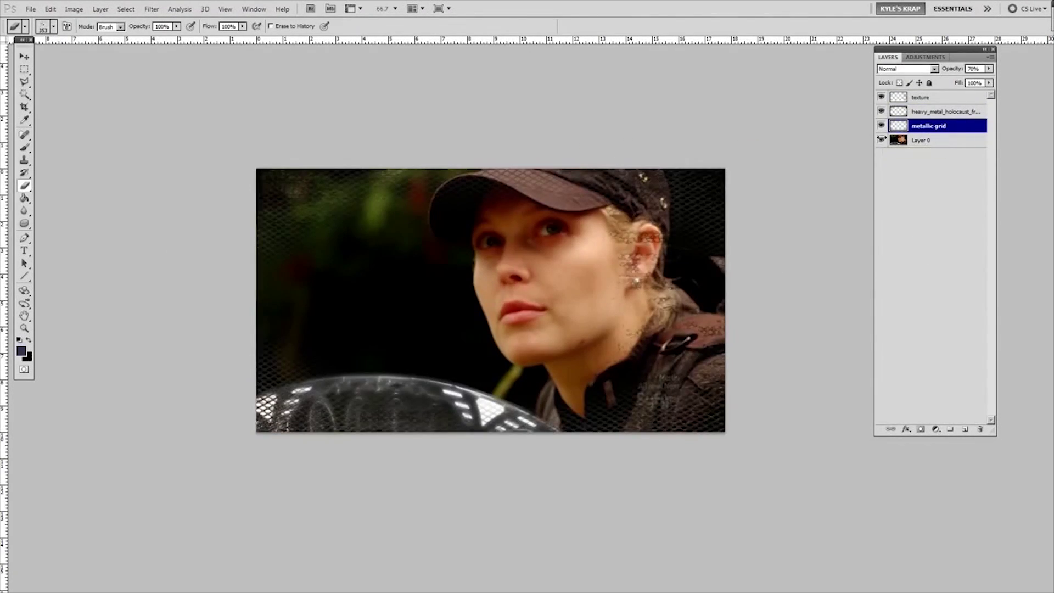
left_click(928, 69)
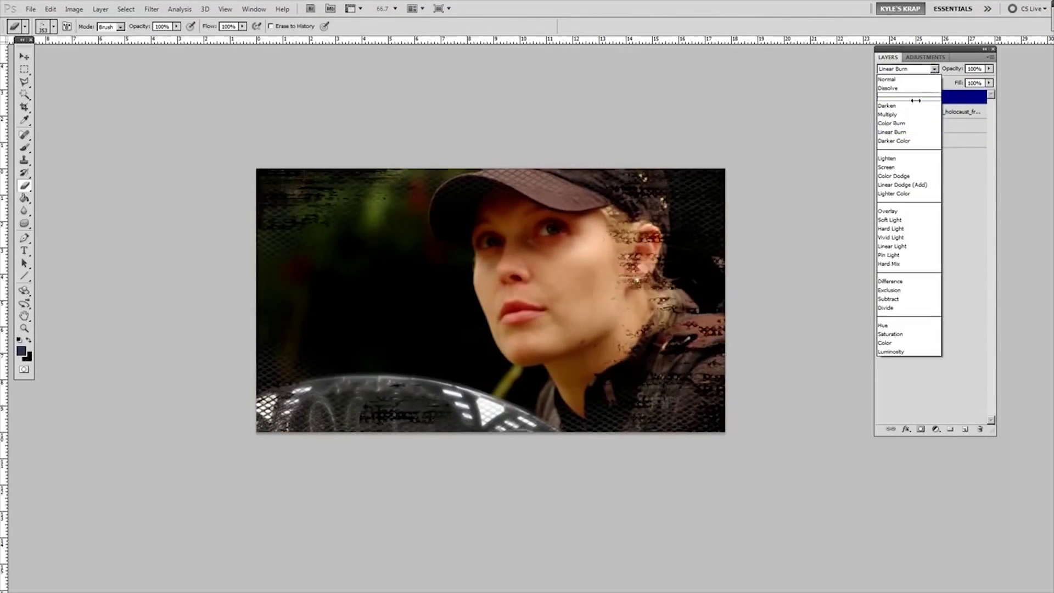
left_click(930, 73)
Apply Brightness/Contrast to the texture, raise lightness to +10, and set a 250 px brush
key("ctrl+alt+b")
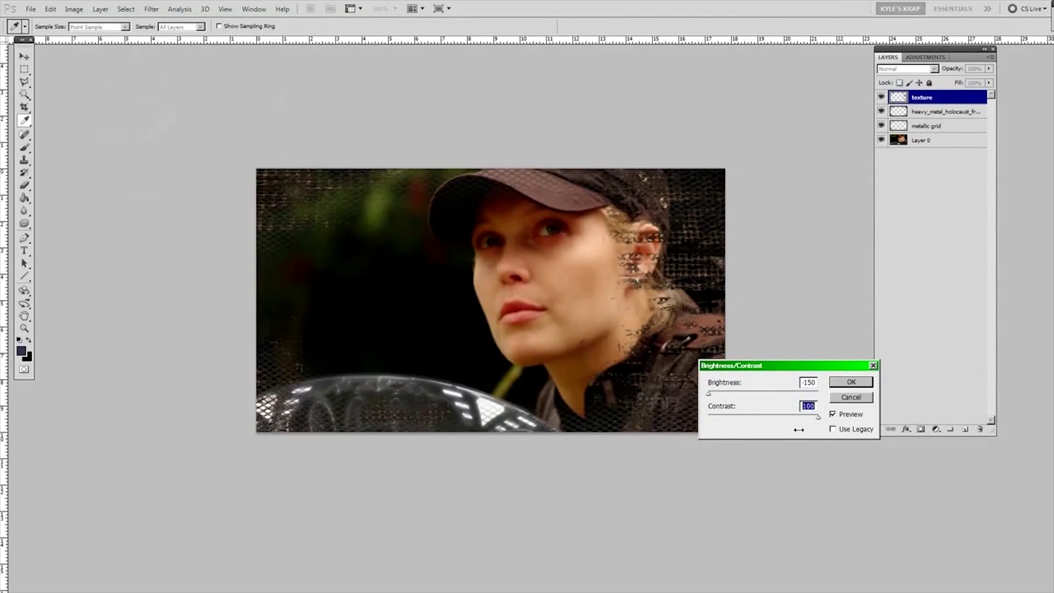
key("Return")
key("e")
left_click(151, 9)
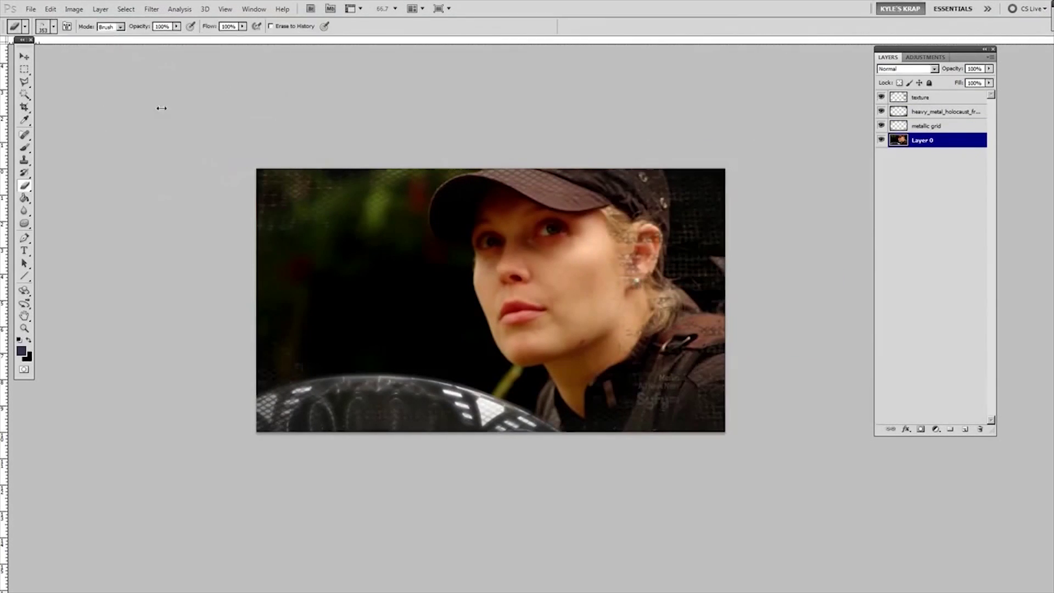
left_click_drag(881, 440, 890, 439)
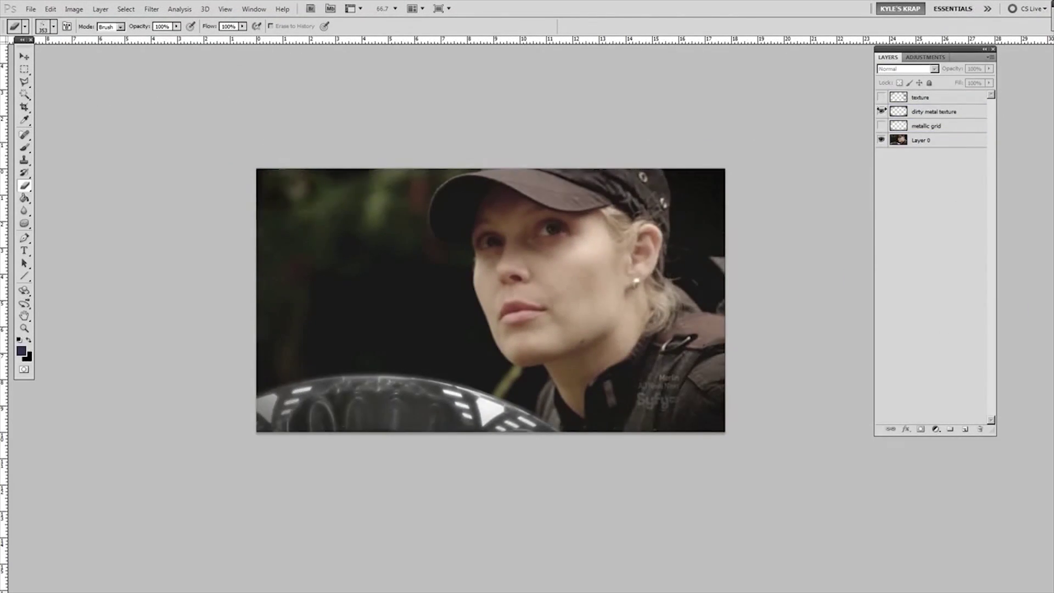
left_click(53, 26)
left_click(545, 221)
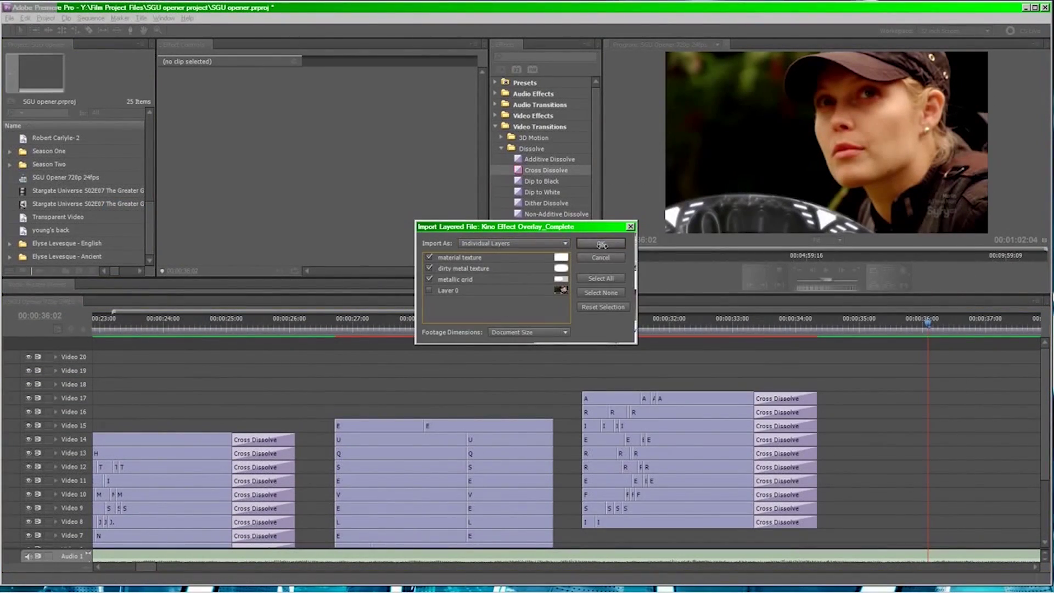
Import the Kino Effect Overlay_Complete PSD as individual layers, leaving out Layer 0
left_click(602, 244)
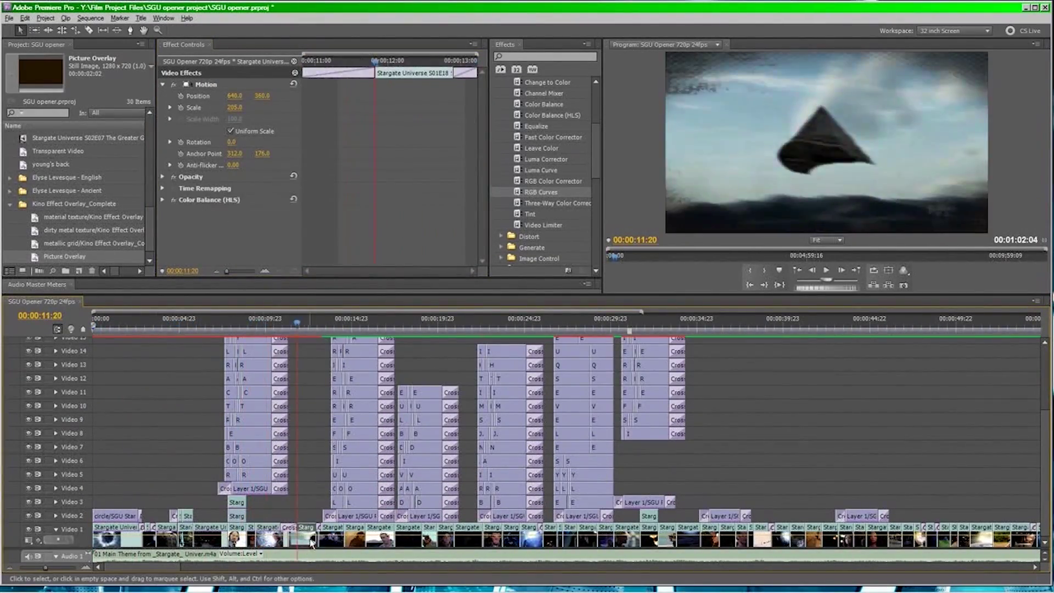
Render the sequence previews, then zoom the timeline in with the playhead at about 27 seconds
scroll(499, 359, "up", 3)
left_click(499, 359)
key("Return")
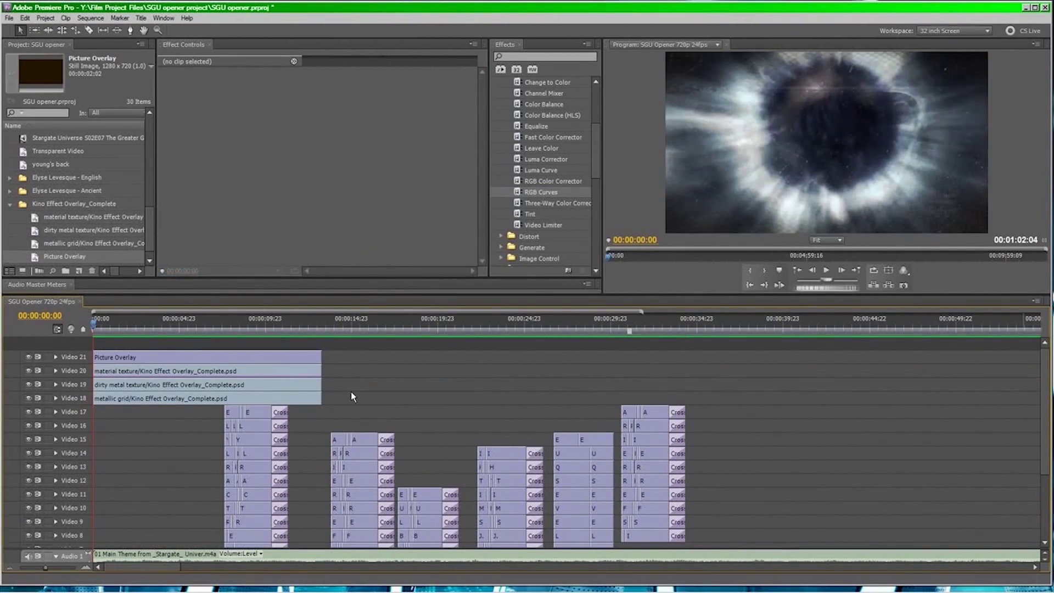
left_click(577, 324)
key("=")
key("=")
key("=")
Move the Y letter clip from Video 5 up to Video 7
key("alt+Tab")
key("Escape")
left_click_drag(317, 519, 598, 495)
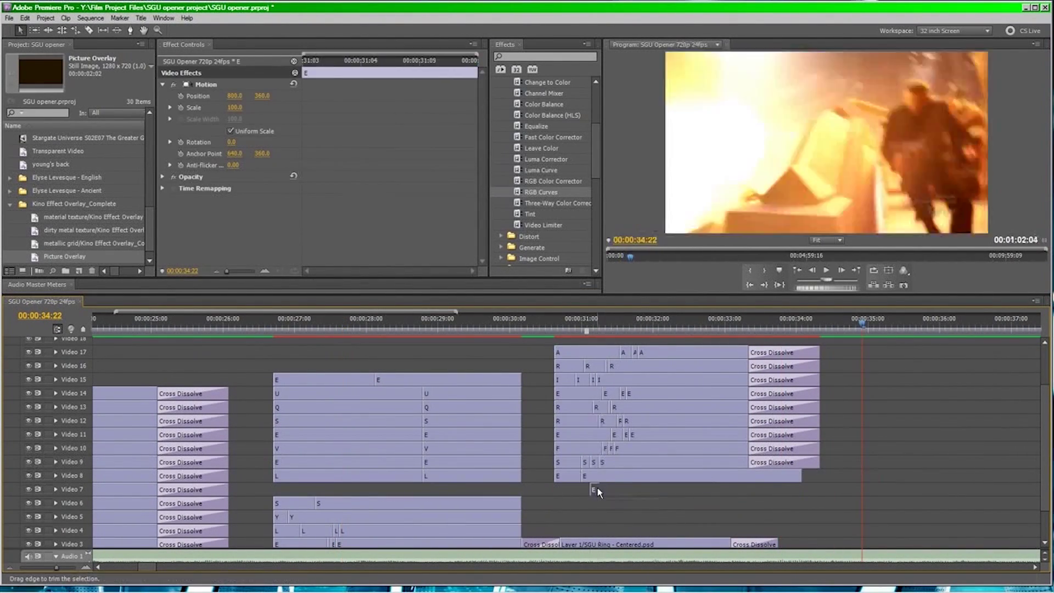
Move the E, V, S, Q, U, A and E letter clips into the 27:00 column on Video 10–15
mouse_move(434, 480)
left_mouse_down()
mouse_move(592, 461)
mouse_move(712, 467)
mouse_move(425, 467)
mouse_move(707, 438)
left_mouse_up()
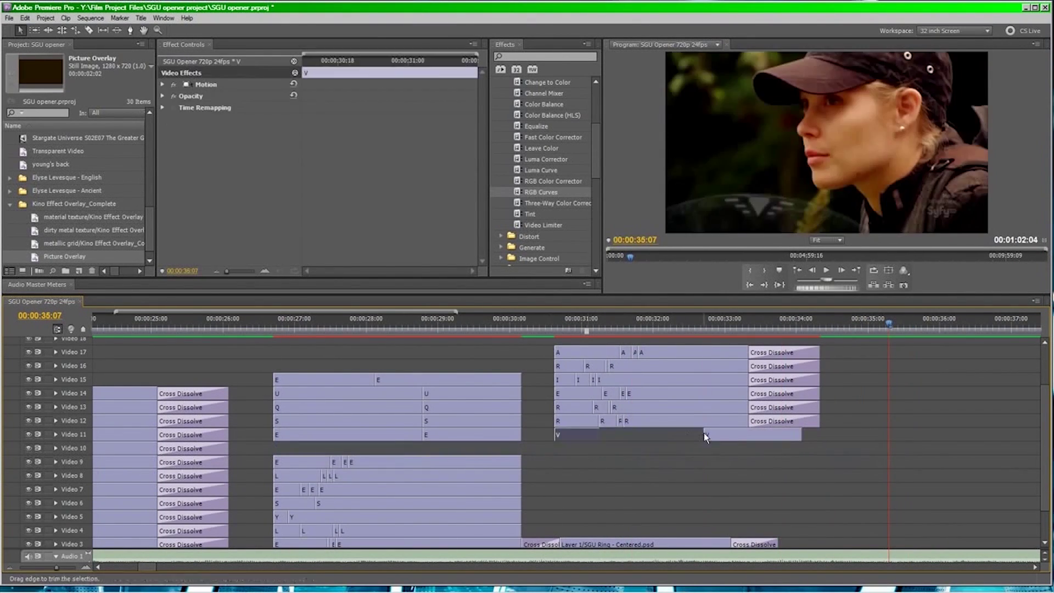
left_click_drag(580, 433, 298, 448)
mouse_move(395, 434)
left_mouse_down()
mouse_move(677, 420)
mouse_move(611, 433)
mouse_move(302, 433)
left_mouse_up()
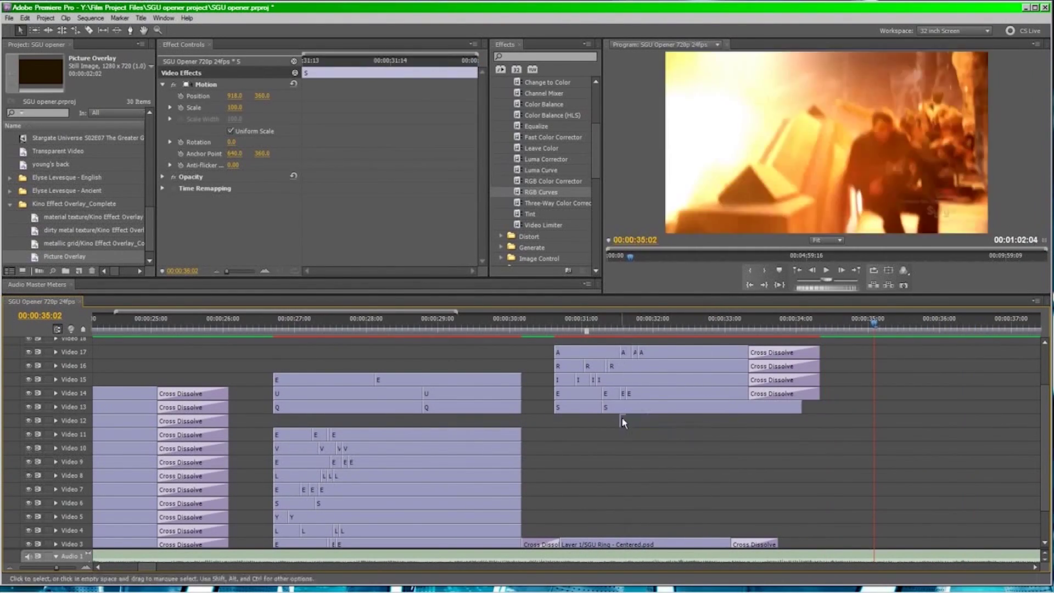
left_click_drag(624, 438, 456, 391)
left_click_drag(705, 394, 411, 400)
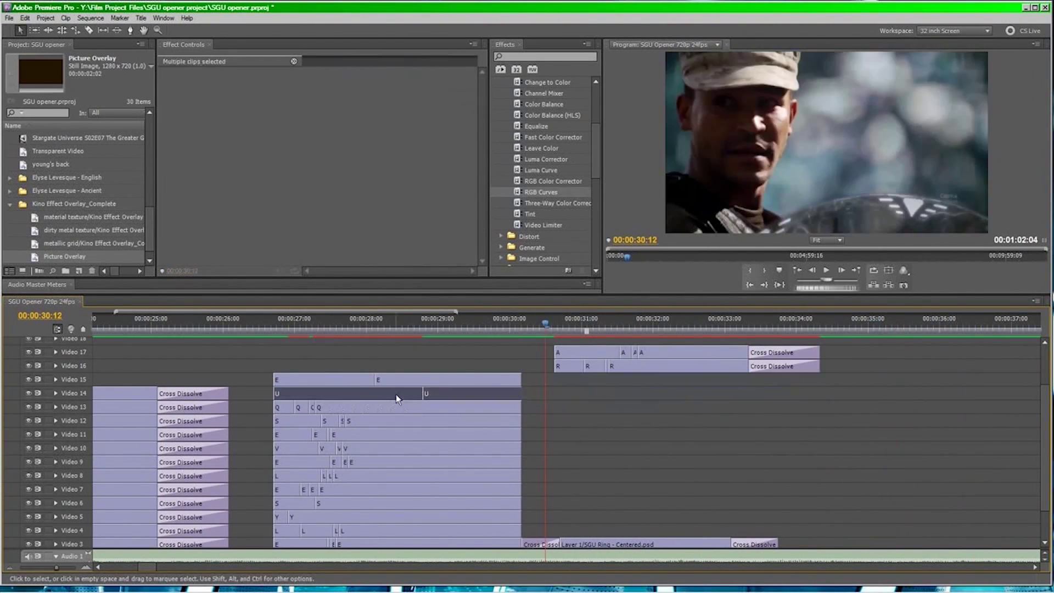
left_click_drag(575, 393, 296, 393)
left_click_drag(571, 352, 291, 352)
left_click_drag(571, 380, 308, 379)
Remove the leftover A clip and end the remaining letter clips with Cross Dissolves
key("ctrl+z")
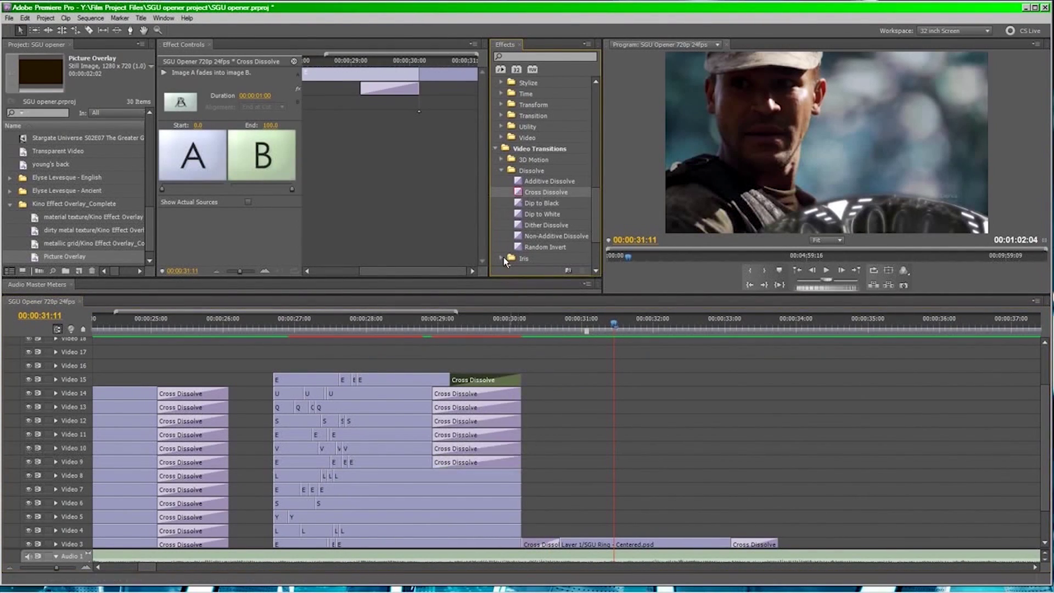
key("ctrl+z")
key("ctrl+z")
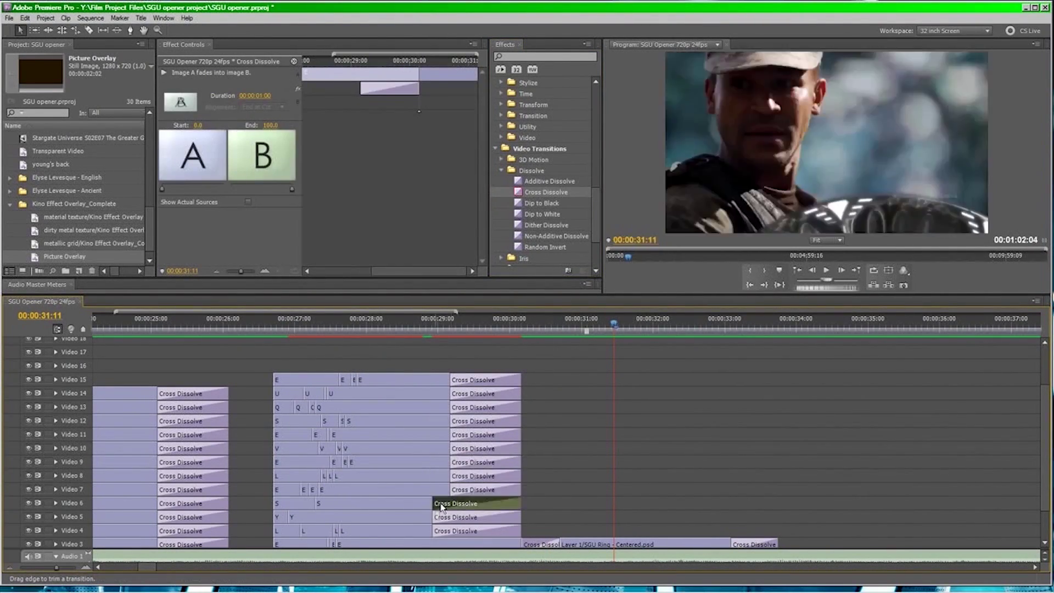
left_click(269, 343)
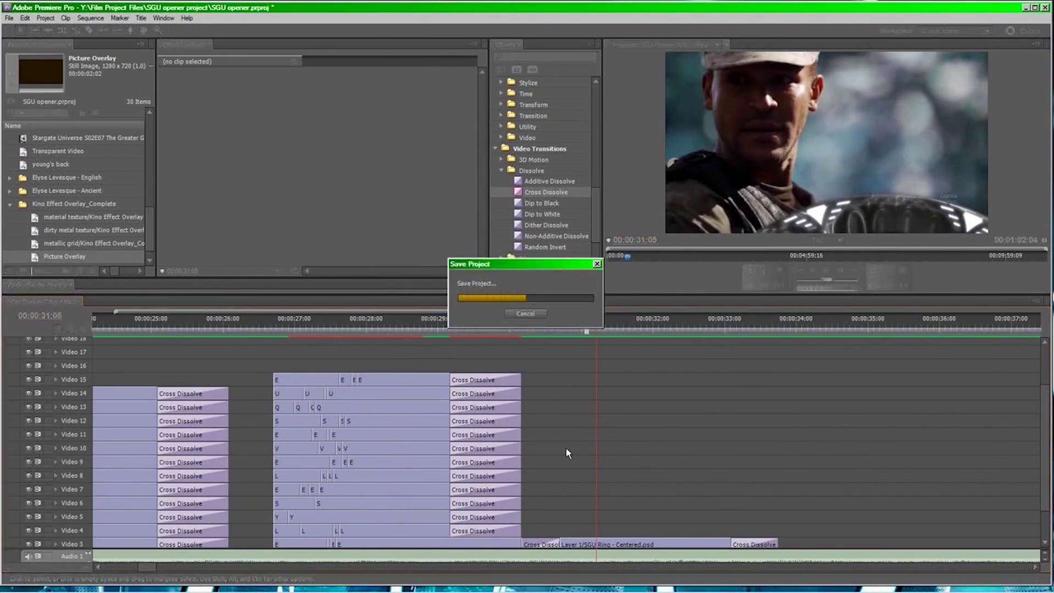
Move the SGU Ring overlay down to Video 2 and adjust the end of the clip
scroll(566, 450, "down", 3)
left_click_drag(630, 517, 665, 526)
left_click_drag(604, 502, 604, 516)
left_click_drag(779, 517, 782, 518)
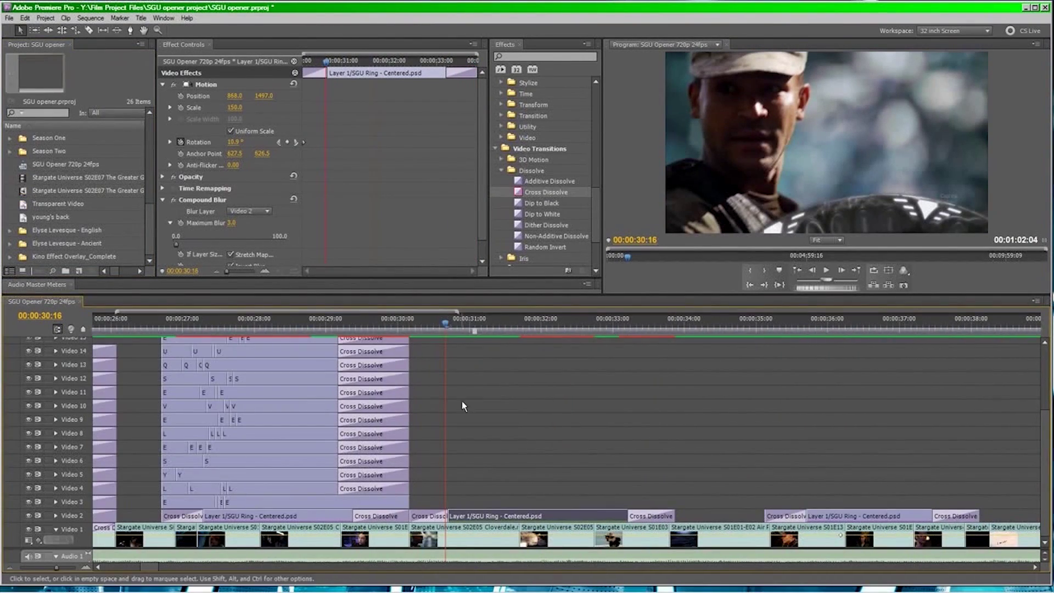
Create a new bin for the next actor and put the placement title on the timeline for editing
left_click(65, 272)
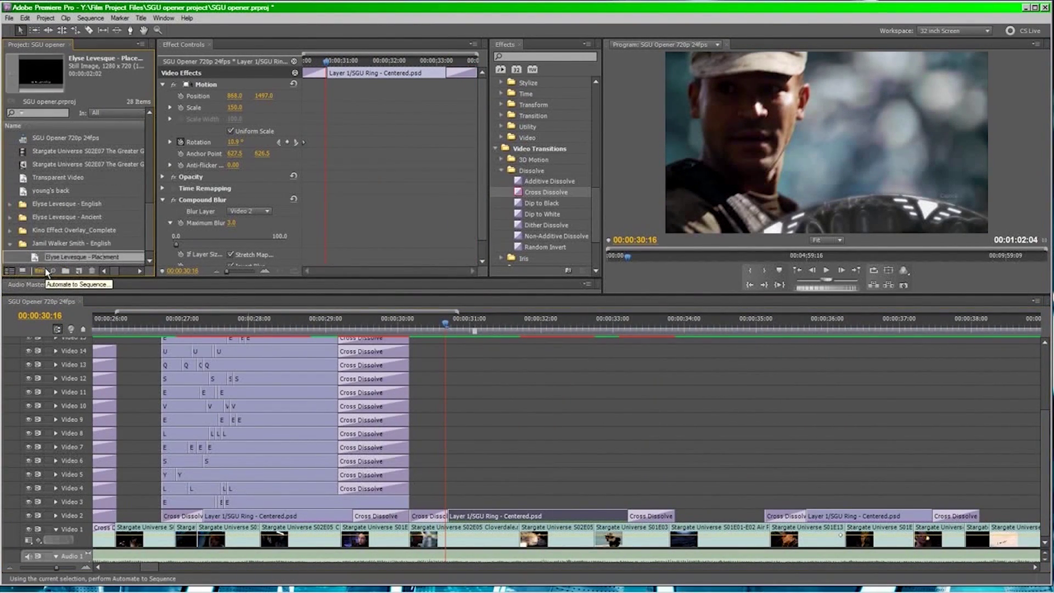
left_click_drag(38, 261, 579, 341)
double_click(579, 342)
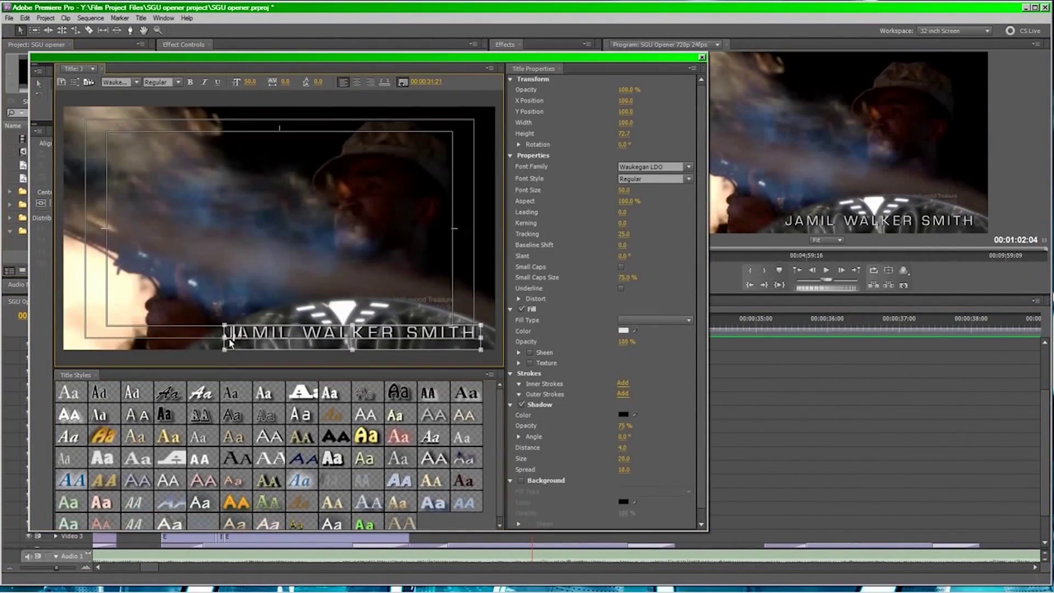
Make new letter titles from the placement title, edit the name text, and trim the name title's start
key("alt+Tab")
key("alt+Tab")
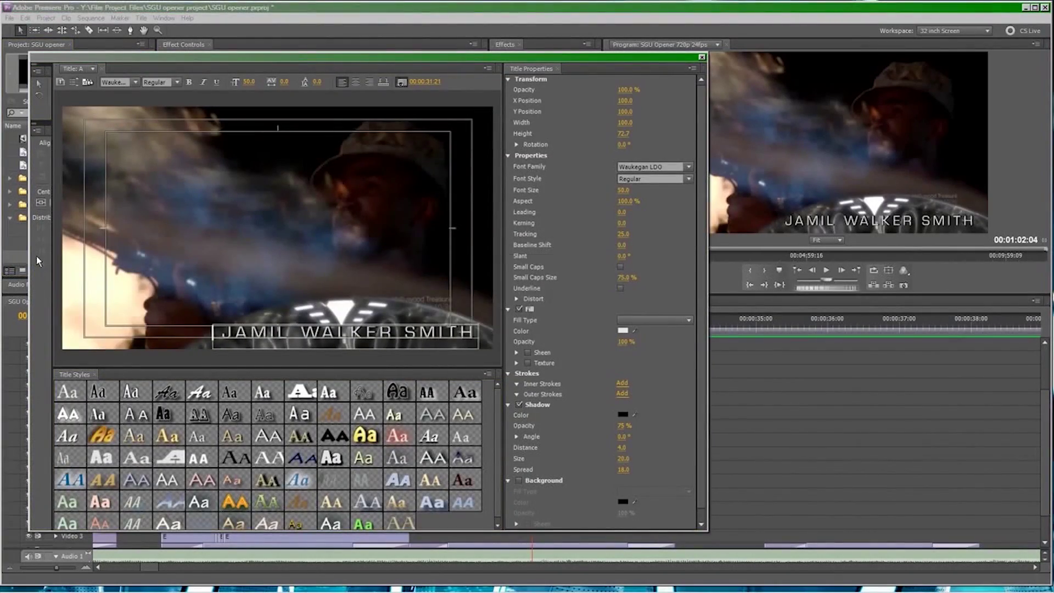
left_click(704, 56)
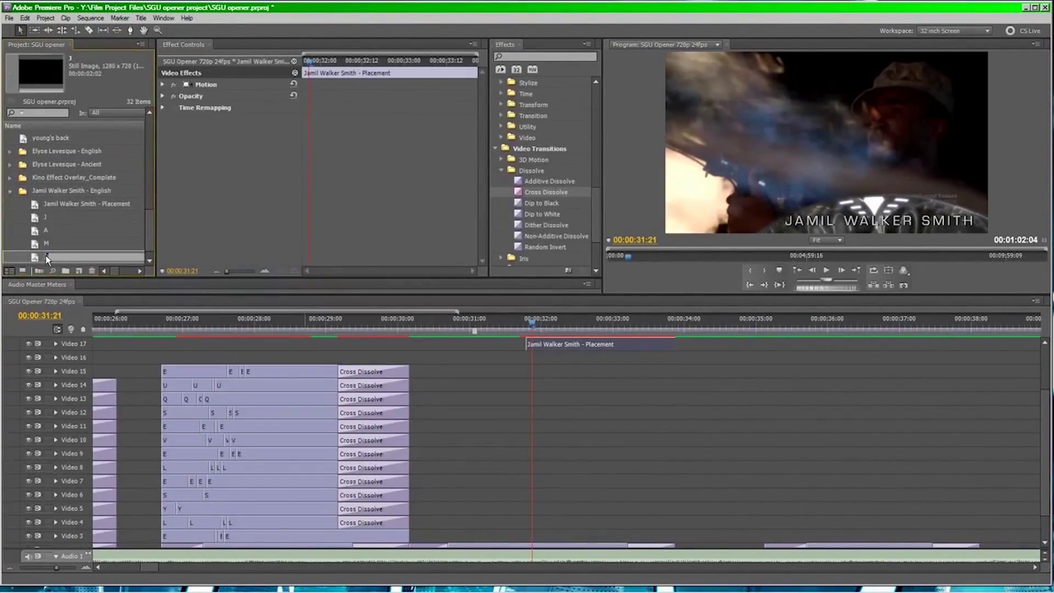
double_click(47, 257)
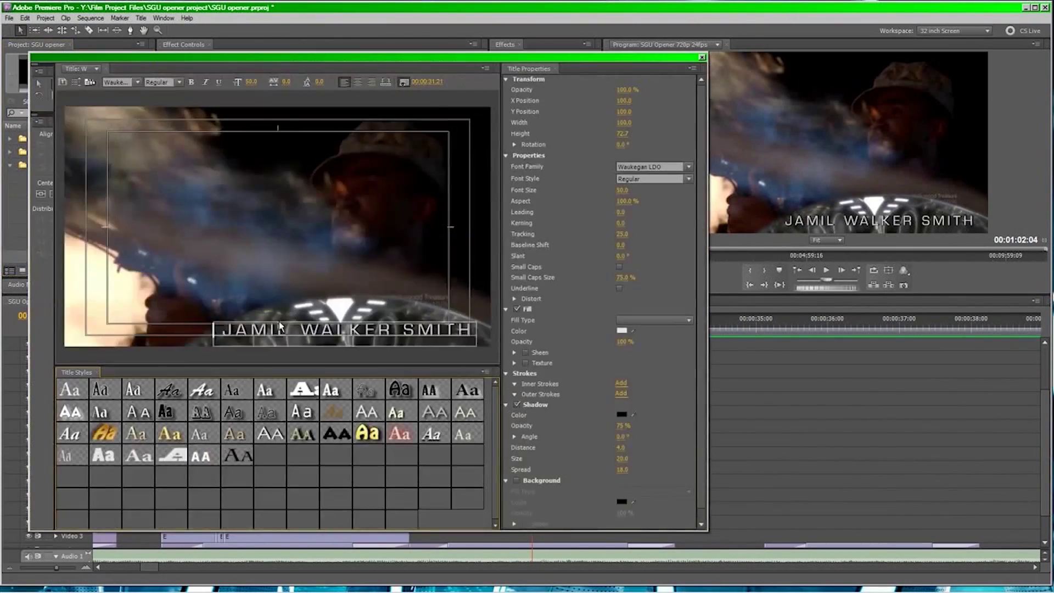
left_click(293, 338)
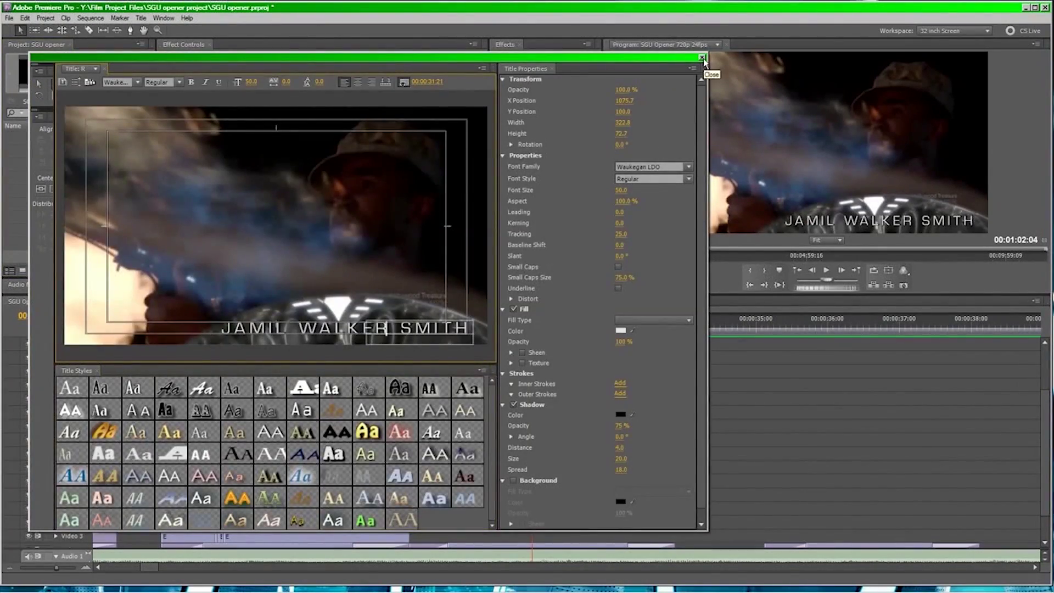
left_click(702, 58)
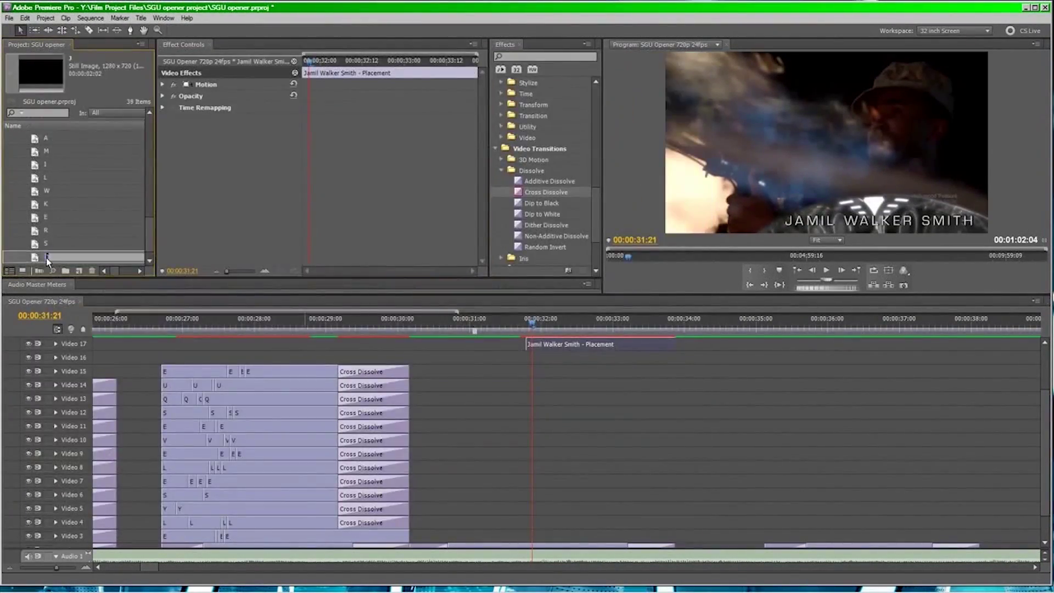
double_click(47, 258)
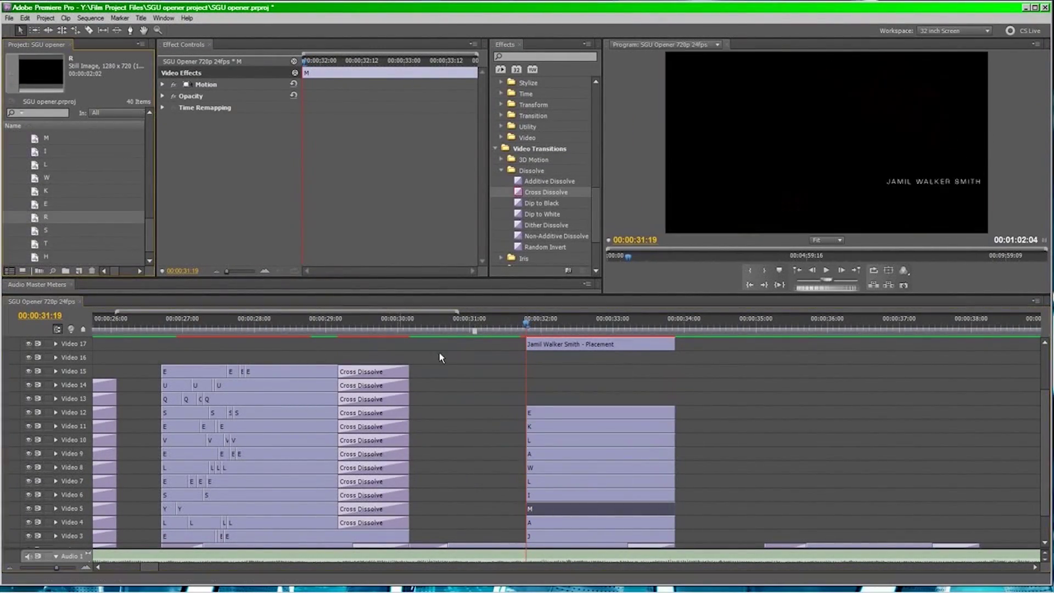
left_click_drag(527, 368, 410, 368)
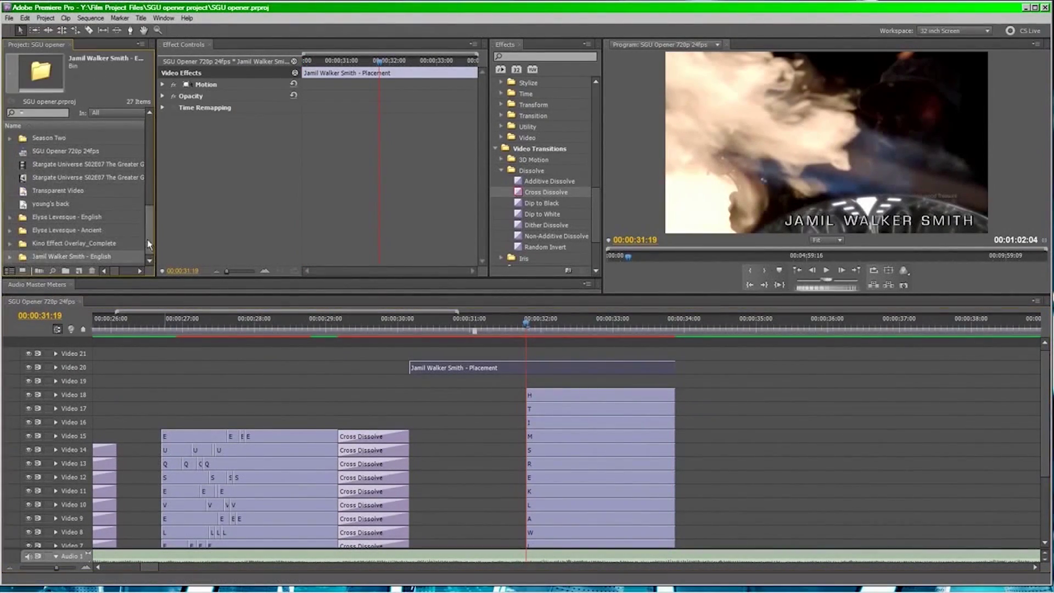
Go through the placement, M, R and H letter titles in the Title Designer
double_click(82, 257)
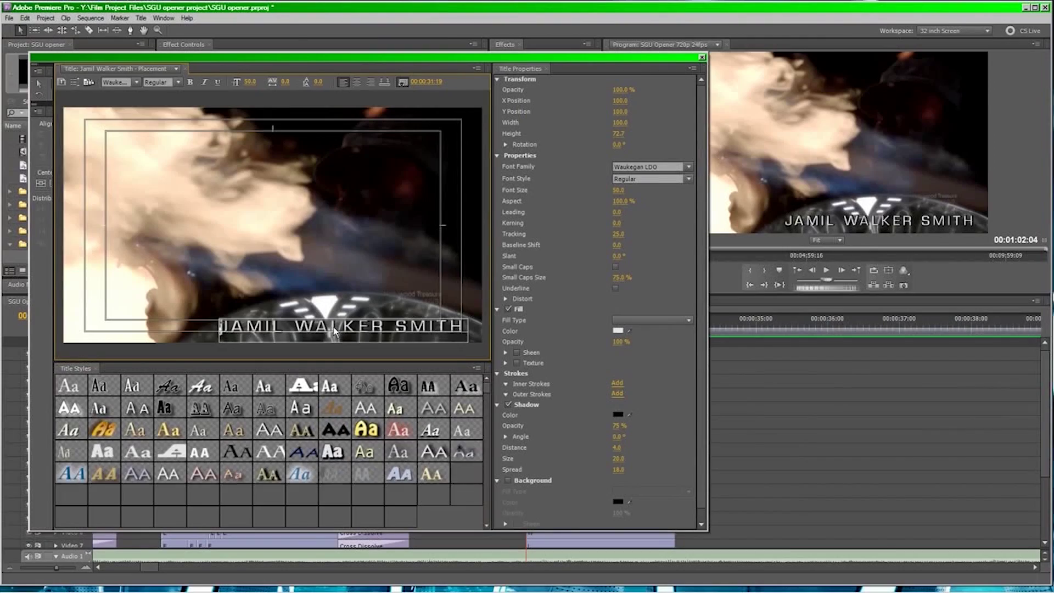
left_click(702, 57)
double_click(40, 257)
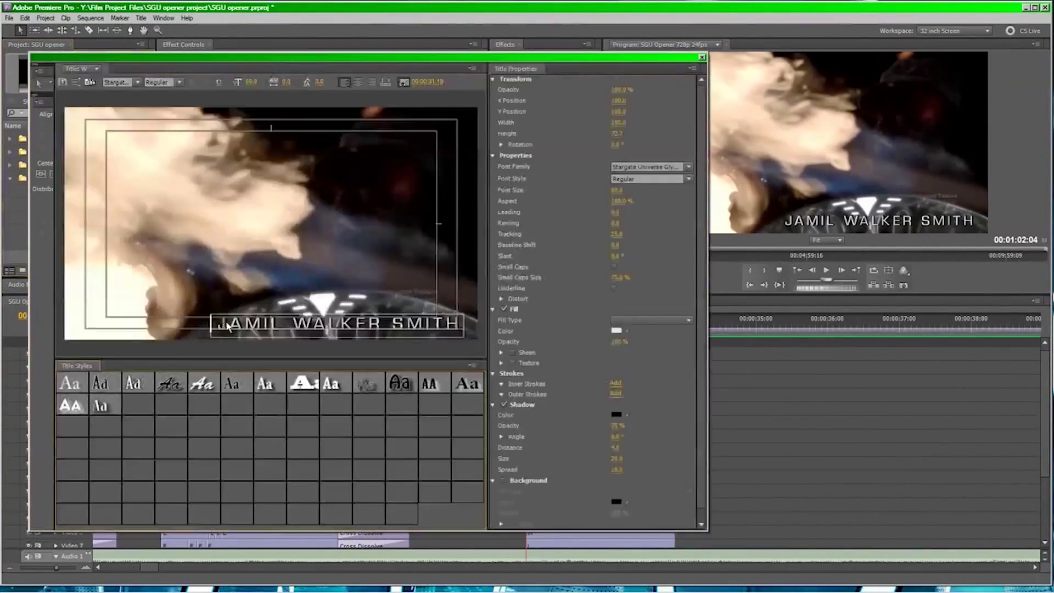
left_click(703, 58)
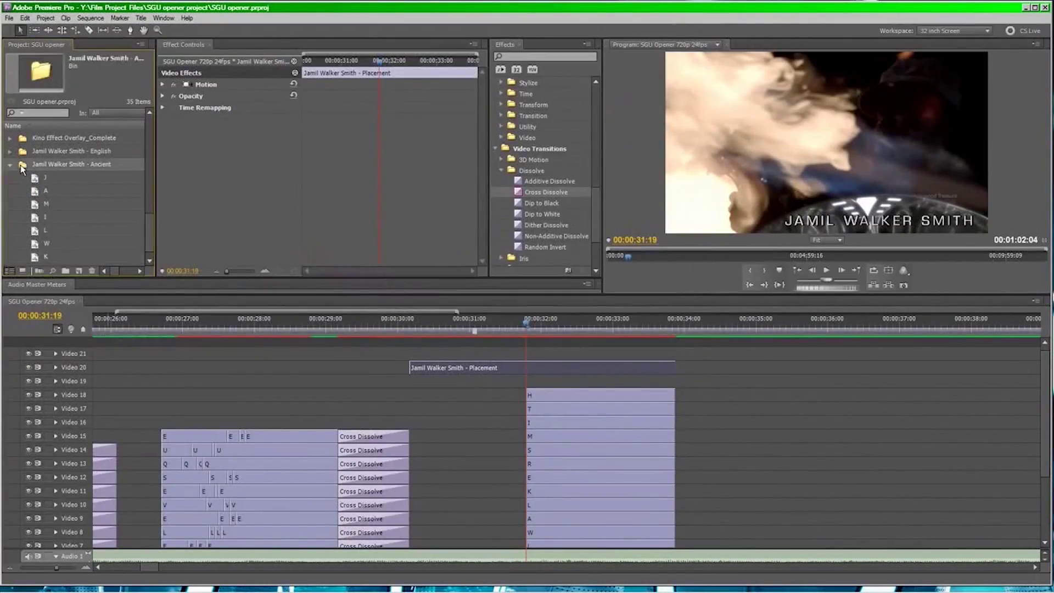
double_click(46, 256)
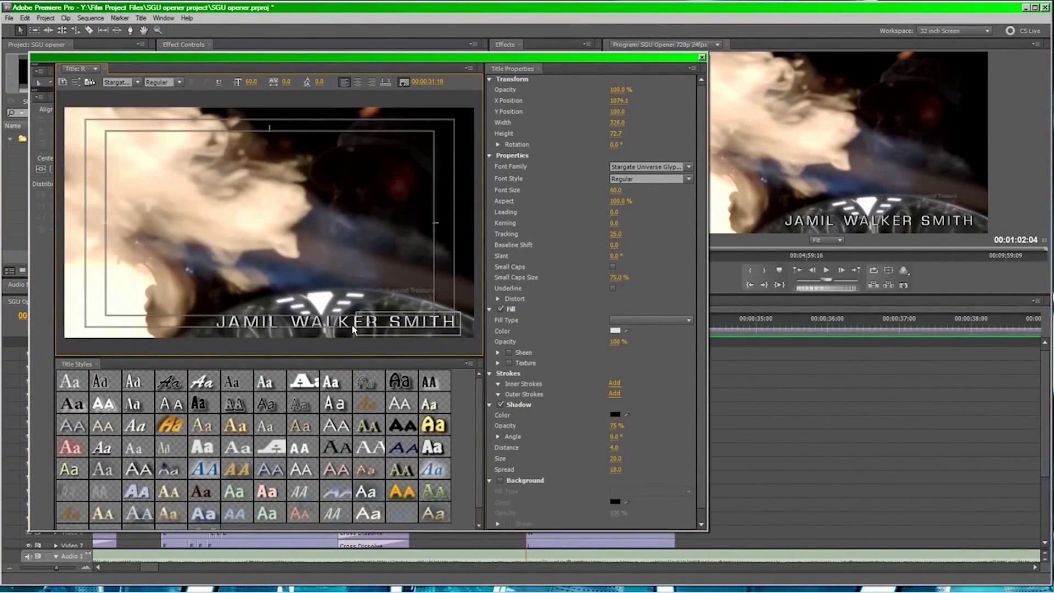
left_click(703, 57)
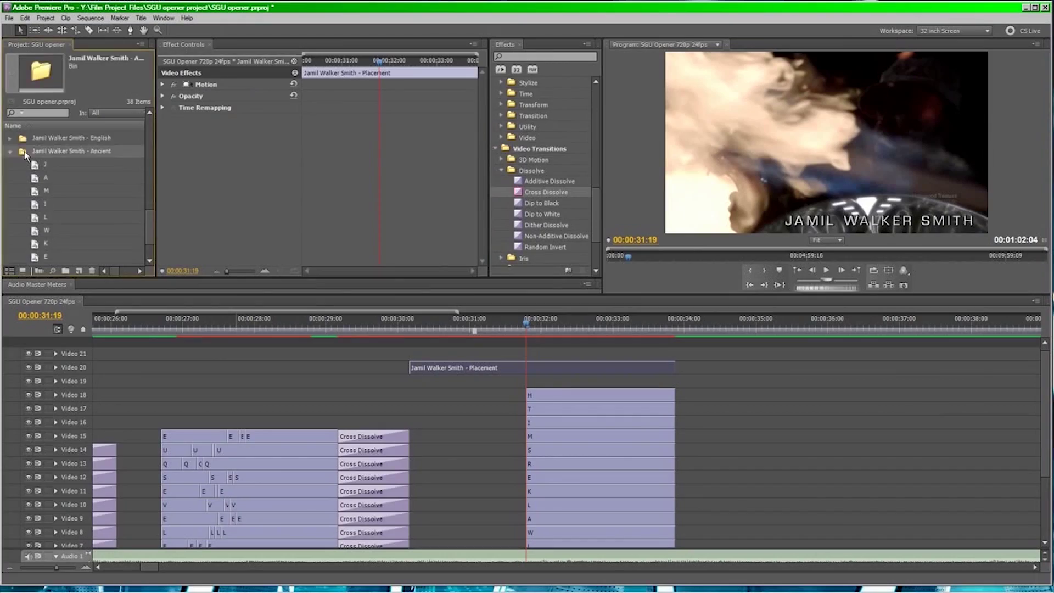
double_click(549, 394)
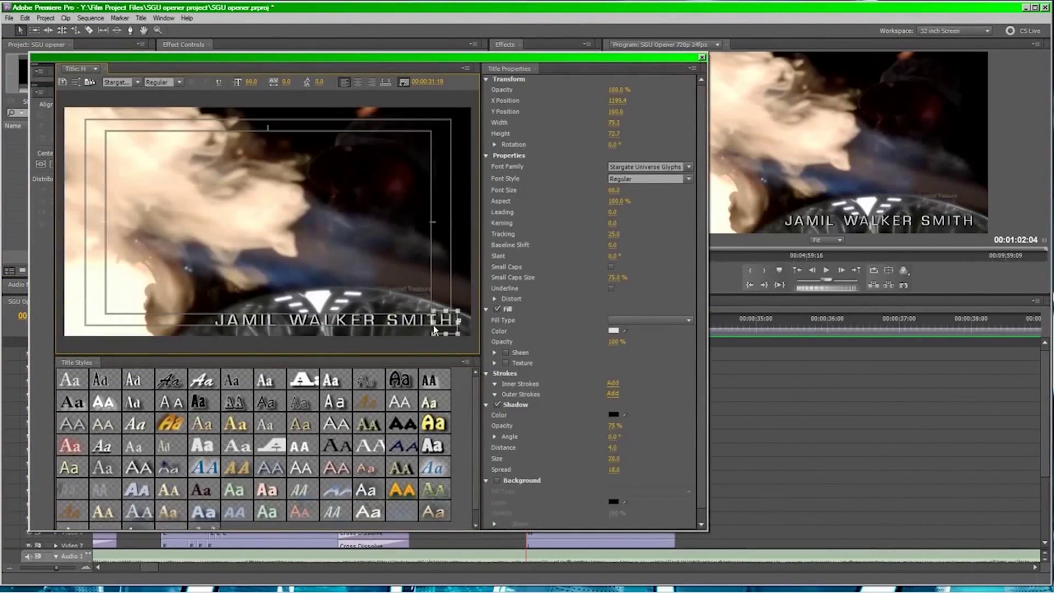
key("ctrl+w")
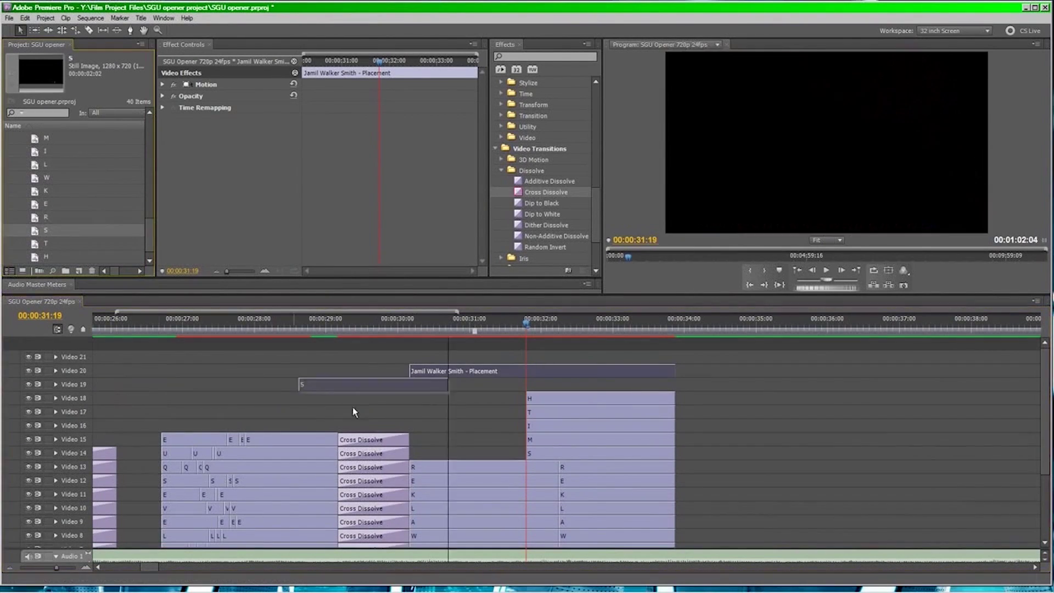
Check the Motion settings of the A clip on Video 9 and the L clip on Video 10
scroll(960, 424, "down", 3)
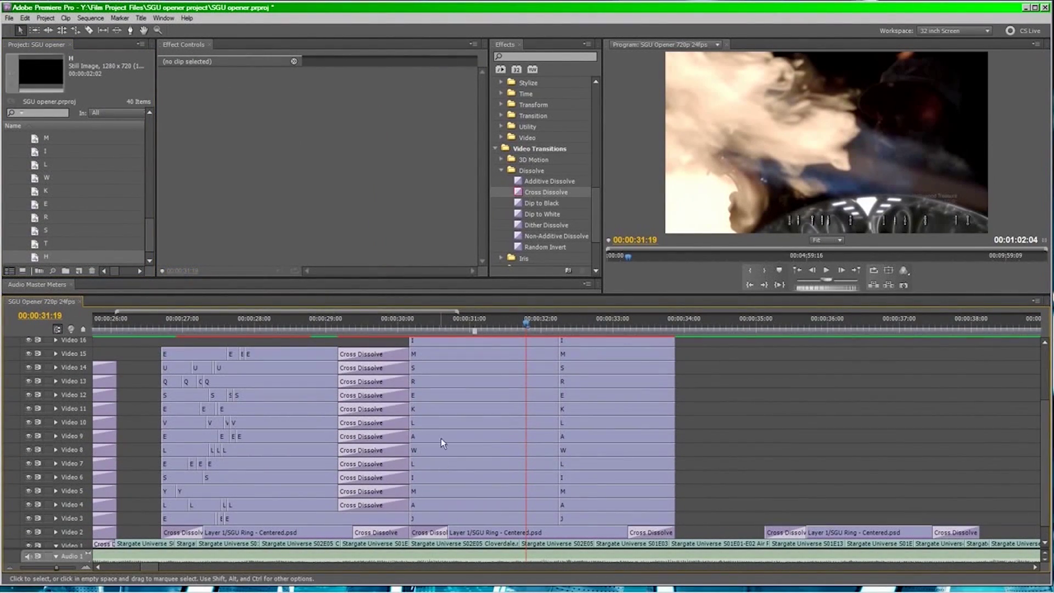
left_click(442, 436)
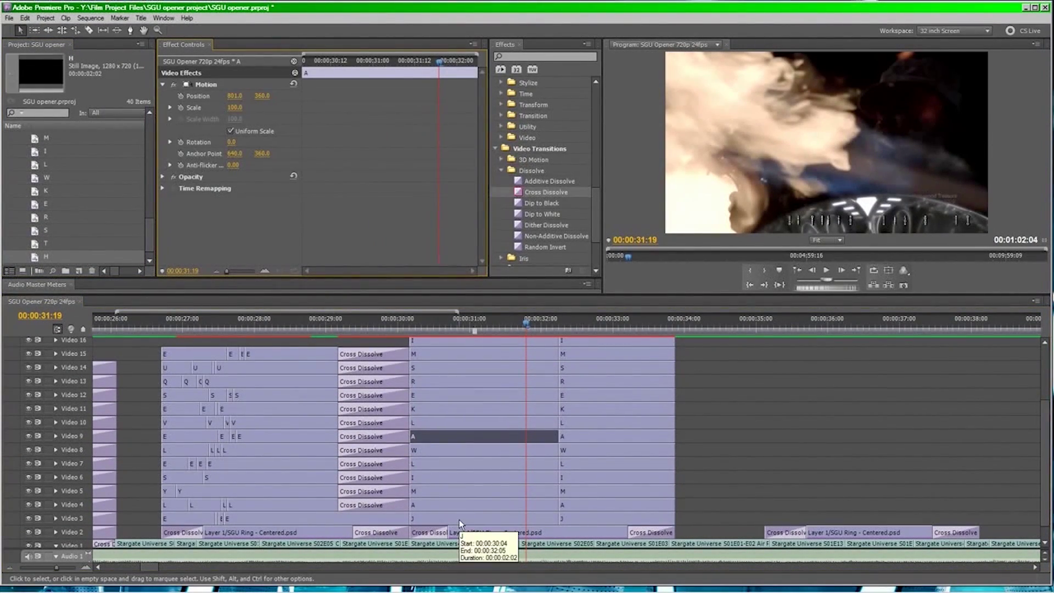
left_click(459, 423)
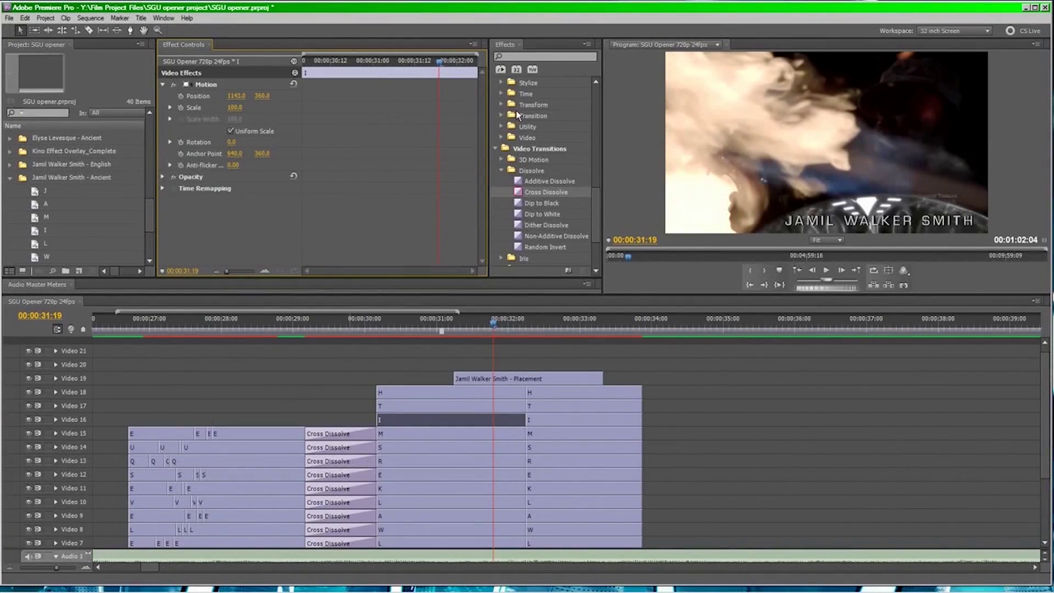
Shift the right-hand letters up a track and place the J, I and W clips on Video 3–8
left_click_drag(466, 360, 666, 539)
mouse_move(443, 369)
left_mouse_down()
mouse_move(444, 356)
mouse_move(570, 487)
left_mouse_up()
left_click_drag(326, 511, 614, 513)
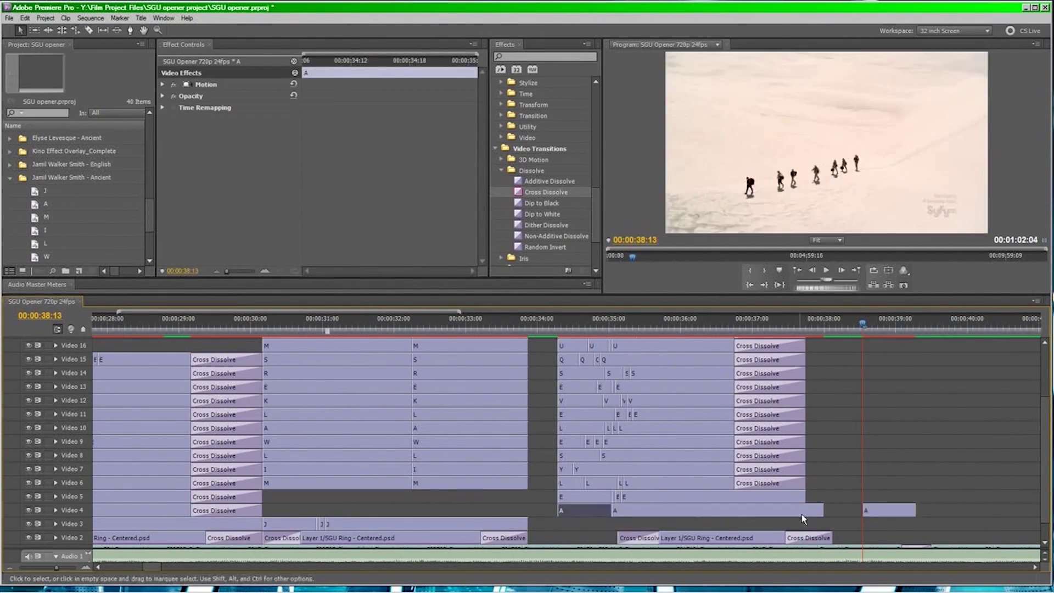
left_click_drag(613, 513, 563, 498)
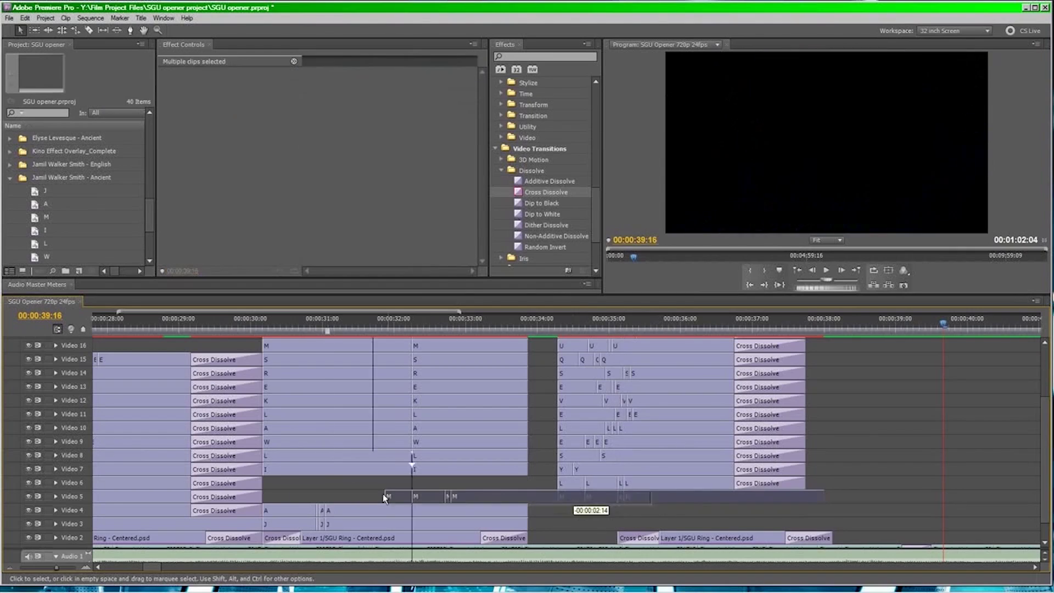
left_click_drag(351, 469, 519, 485)
left_click_drag(457, 473, 286, 456)
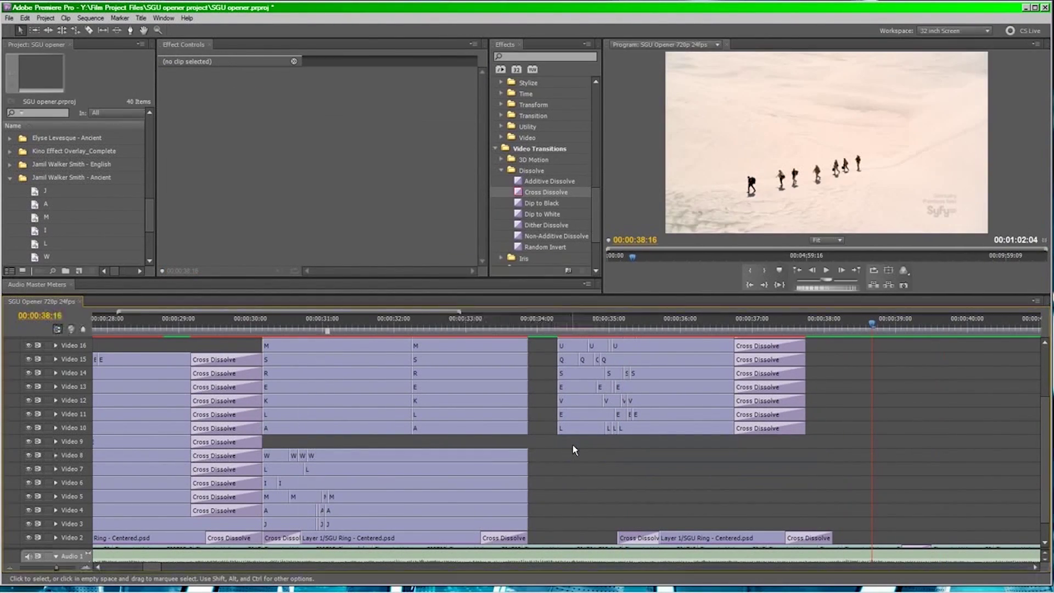
mouse_move(358, 428)
left_mouse_down()
mouse_move(699, 444)
mouse_move(296, 415)
left_mouse_up()
scroll(377, 447, "up", 3)
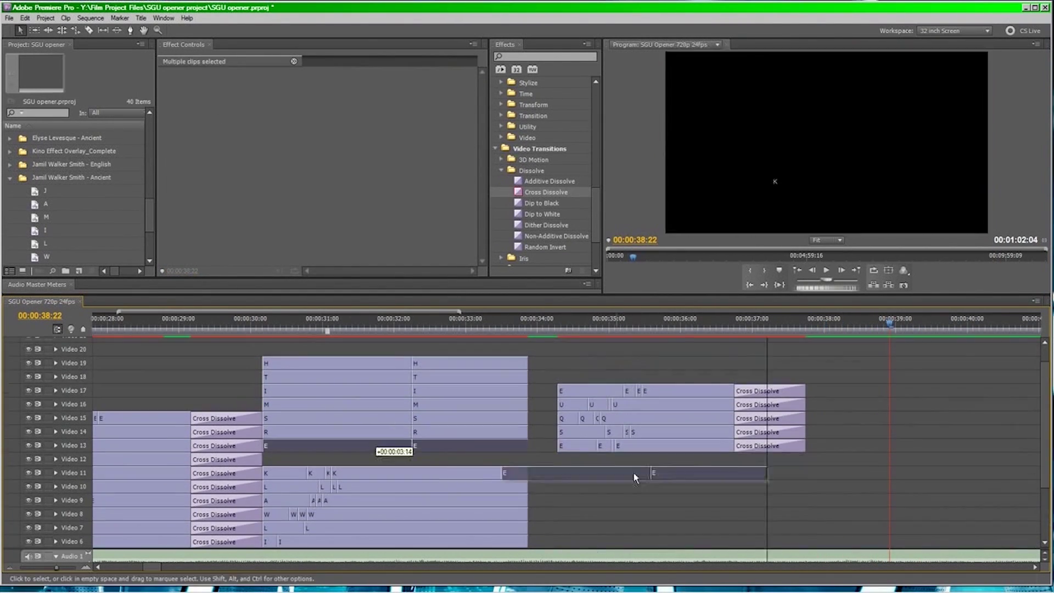
Stack the E, R, S, M, I, T and H letter clips onto Video 12–18
left_click_drag(662, 445, 366, 459)
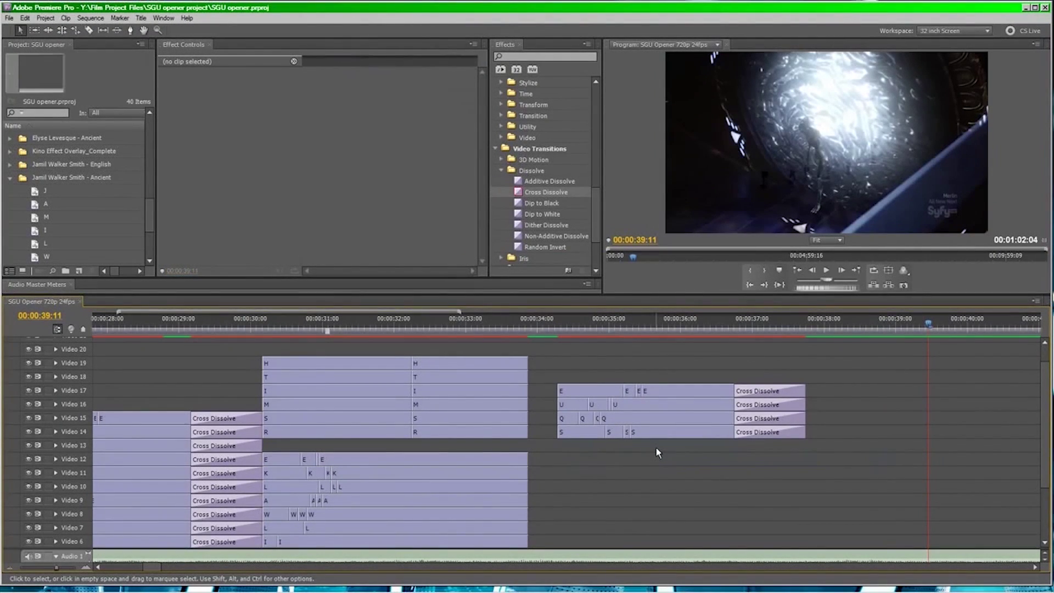
left_click_drag(656, 446, 581, 433)
left_click(824, 327)
left_click_drag(699, 418, 406, 418)
left_click_drag(494, 321, 477, 324)
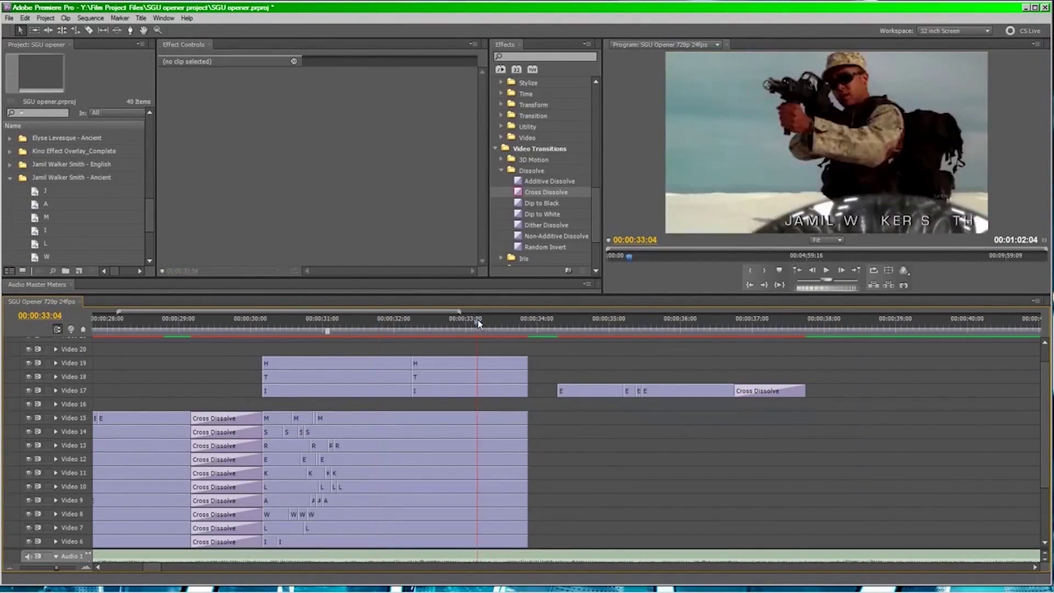
left_click_drag(638, 419, 488, 389)
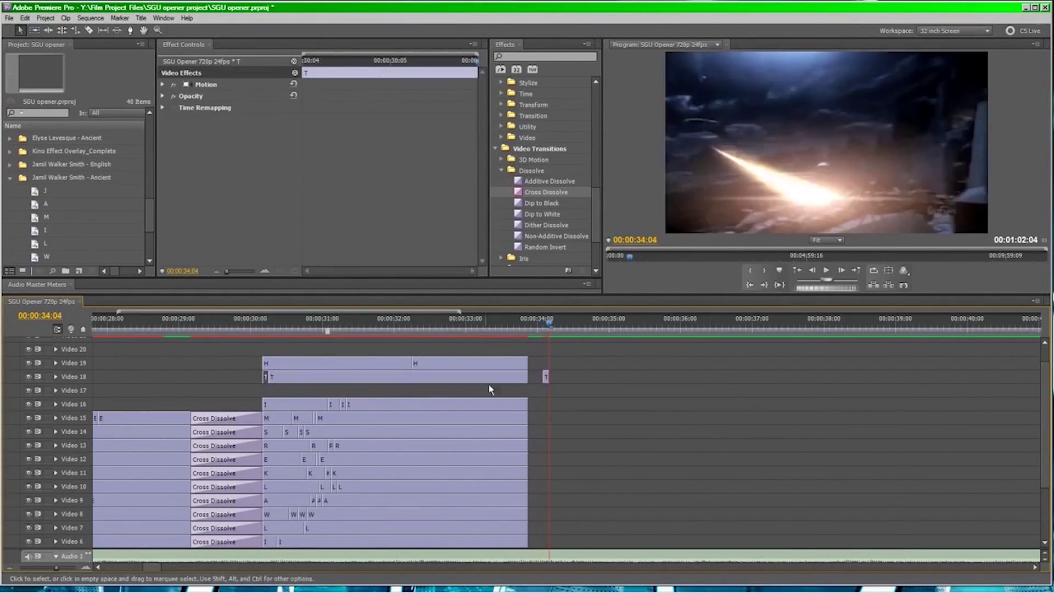
left_click_drag(291, 372, 291, 390)
left_click_drag(345, 323, 615, 324)
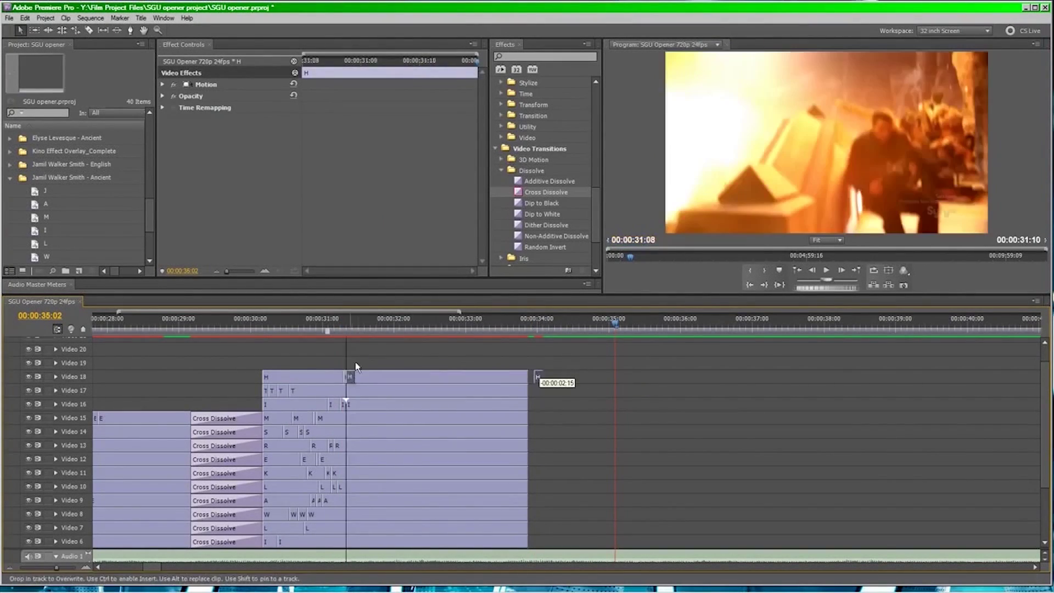
left_click_drag(356, 366, 355, 367)
scroll(417, 439, "down", 3)
Check the Motion positions of the A, L and M letter clips
left_click(482, 322)
left_click(400, 419)
left_click(358, 100)
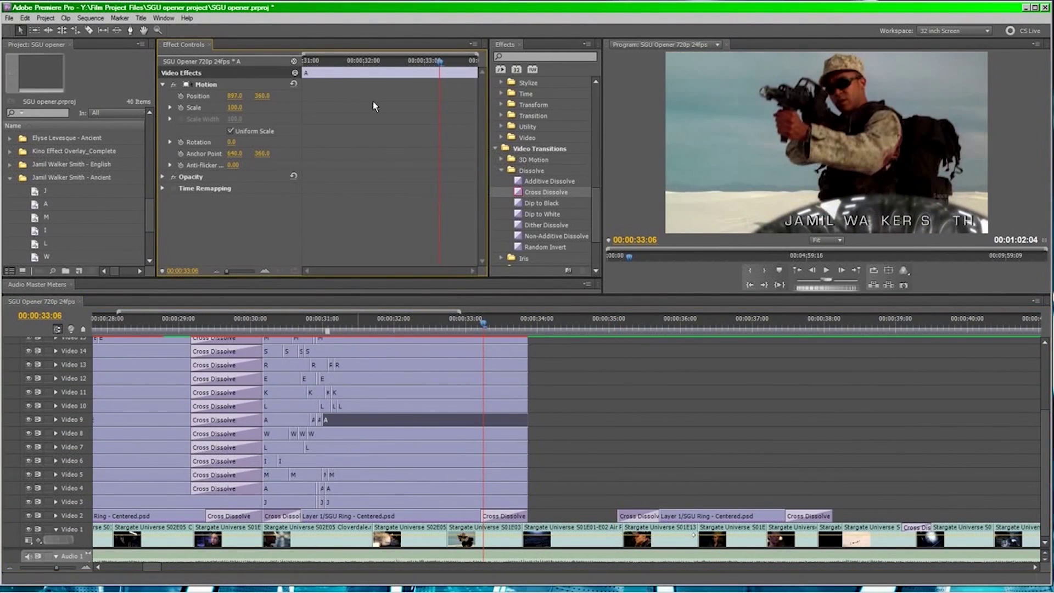
left_click(351, 406)
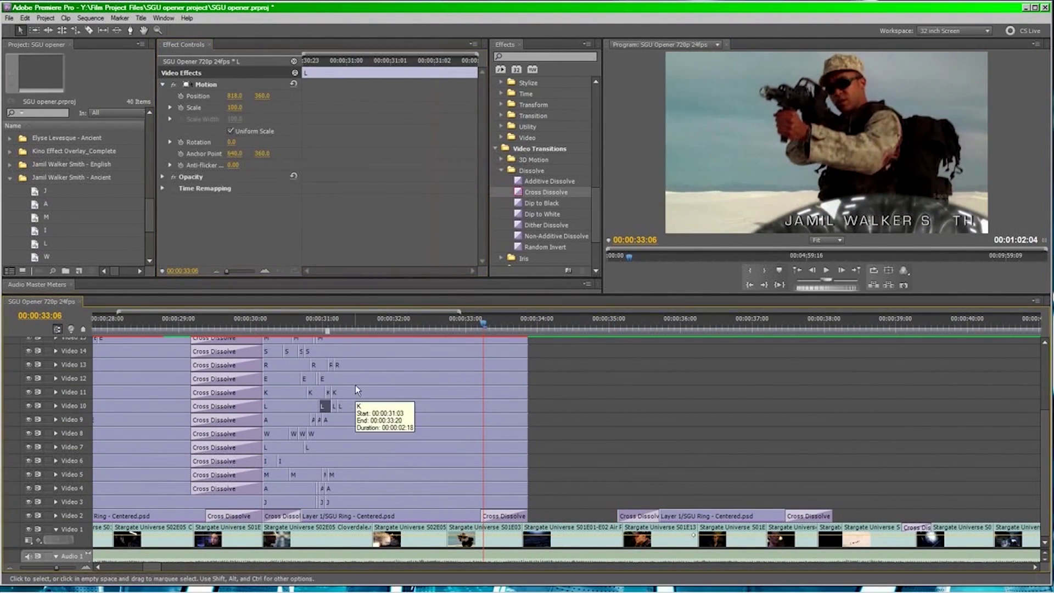
scroll(355, 385, "up", 4)
left_click(385, 440)
left_click(302, 439)
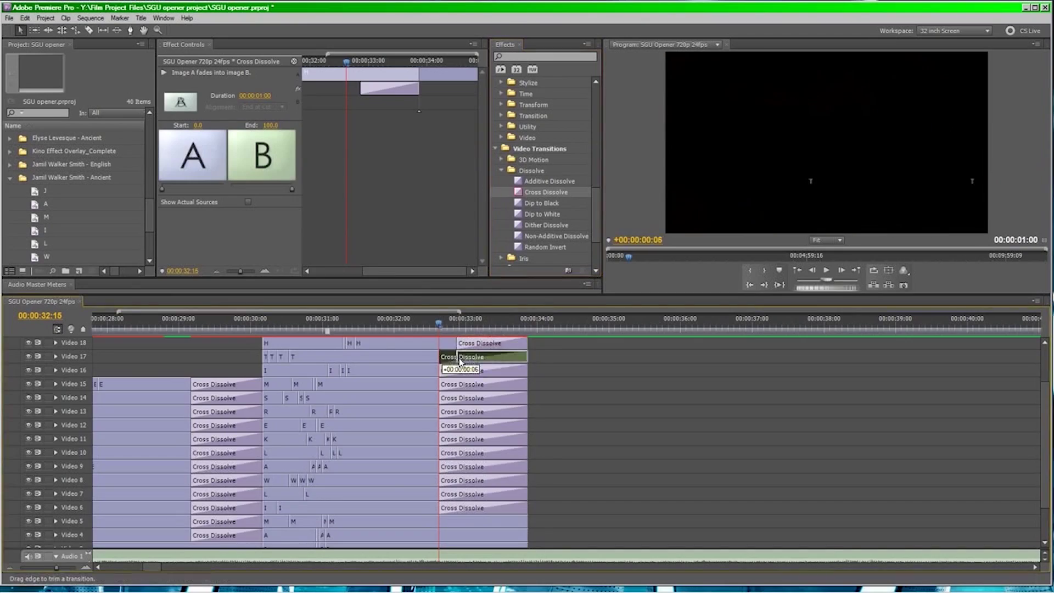
Lengthen the letter Cross Dissolves by 6 frames, save the project, and render all previews
scroll(527, 481, "down", 2)
left_click_drag(442, 375, 457, 375)
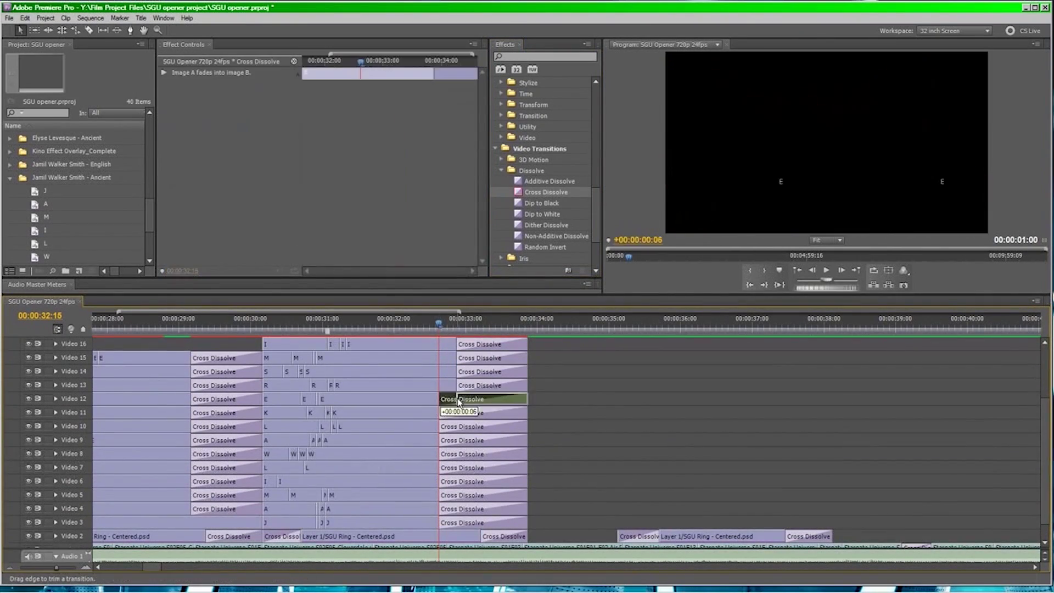
key("ctrl+s")
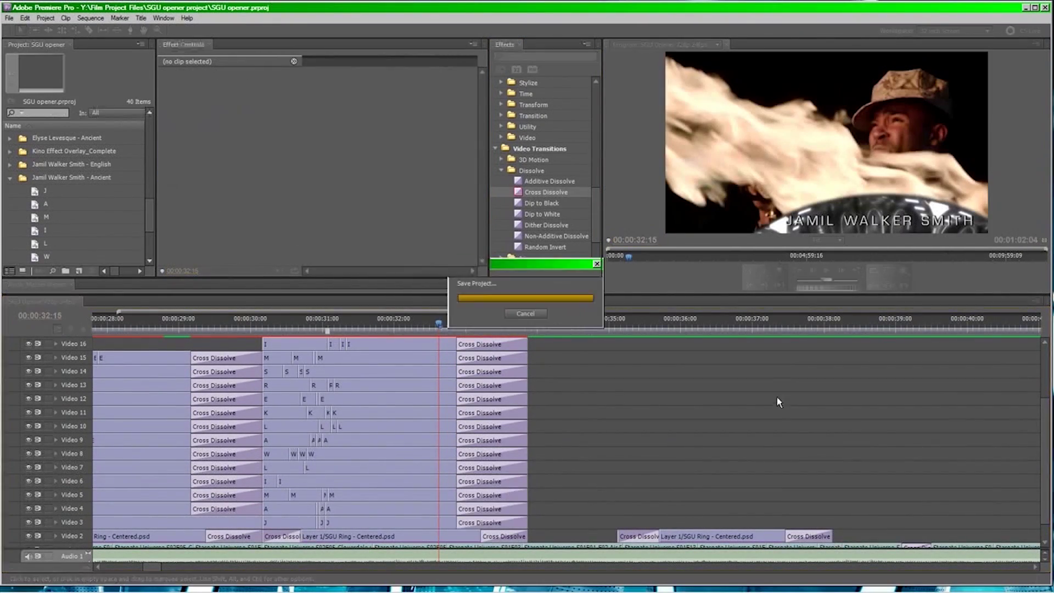
key("minus")
key("minus")
key("Return")
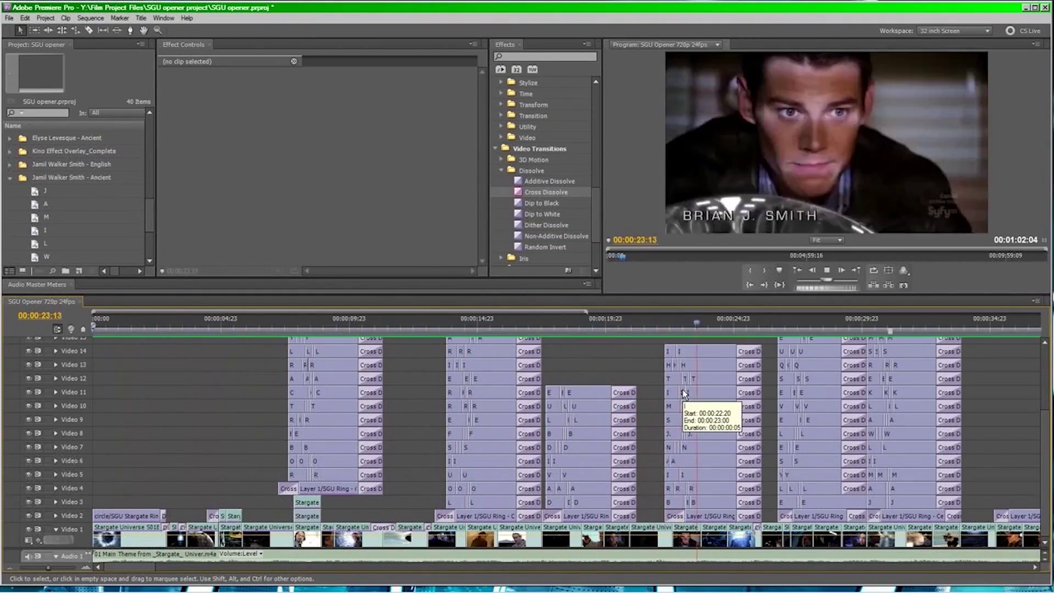
Add a Cross Dissolve before the J clip on Video 3 and render the preview
left_click(877, 502)
left_click_drag(792, 446, 859, 502)
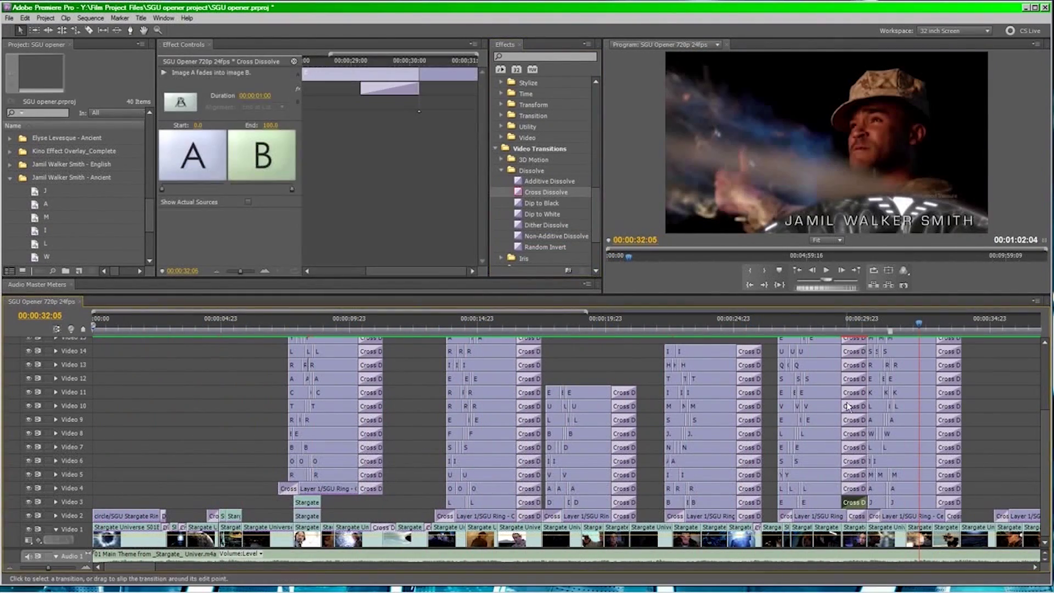
key("Return")
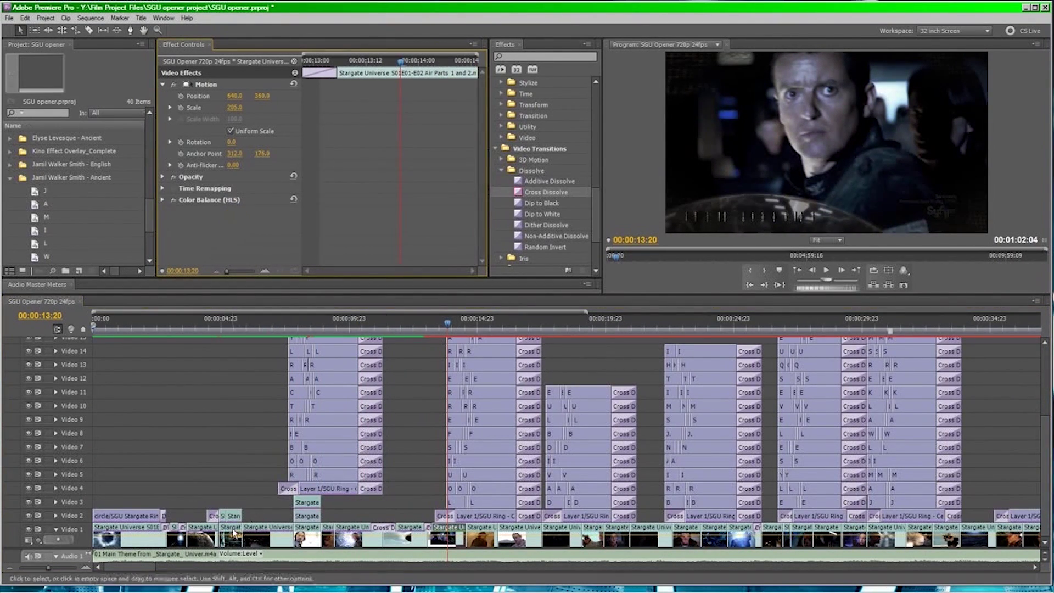
Inspect the Color Balance (HLS) of the Video 1 episode clips, including S01E15 Lost.mp4 and S01E10 Justice.mp4
left_click(482, 532)
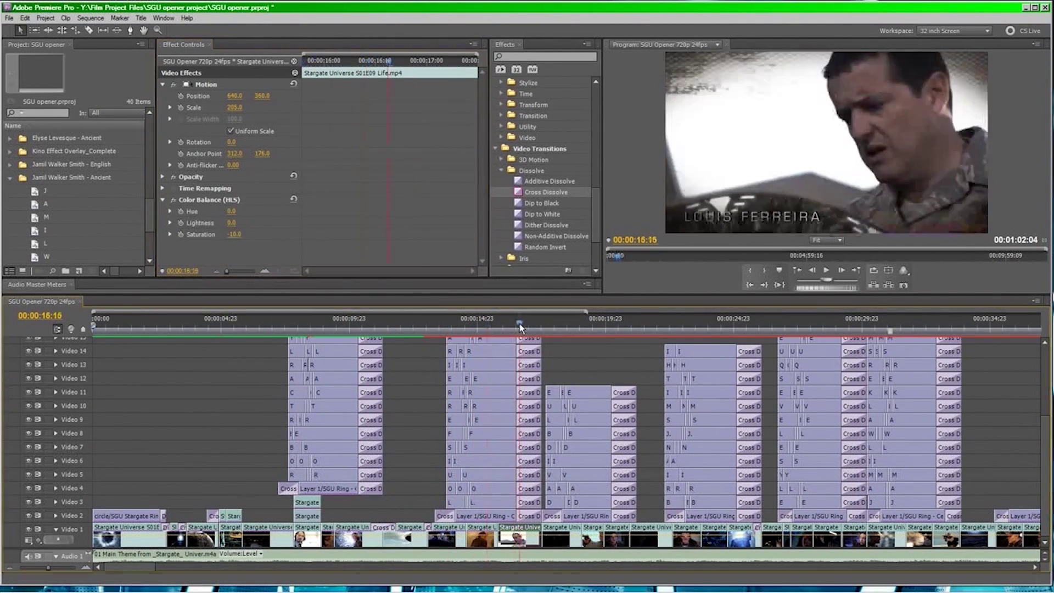
left_click(474, 325)
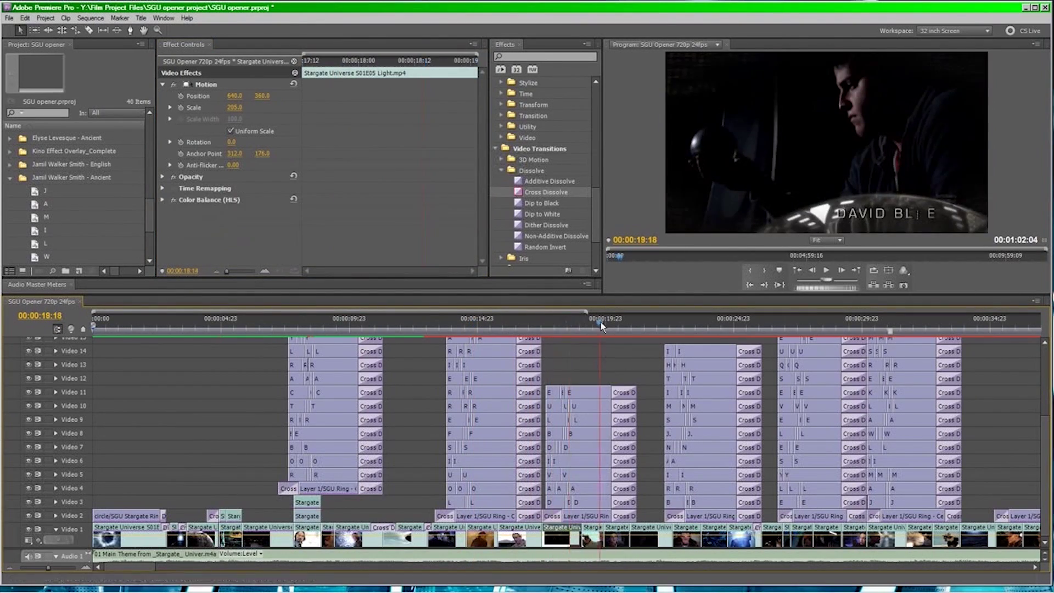
left_click(659, 537)
left_click(713, 536)
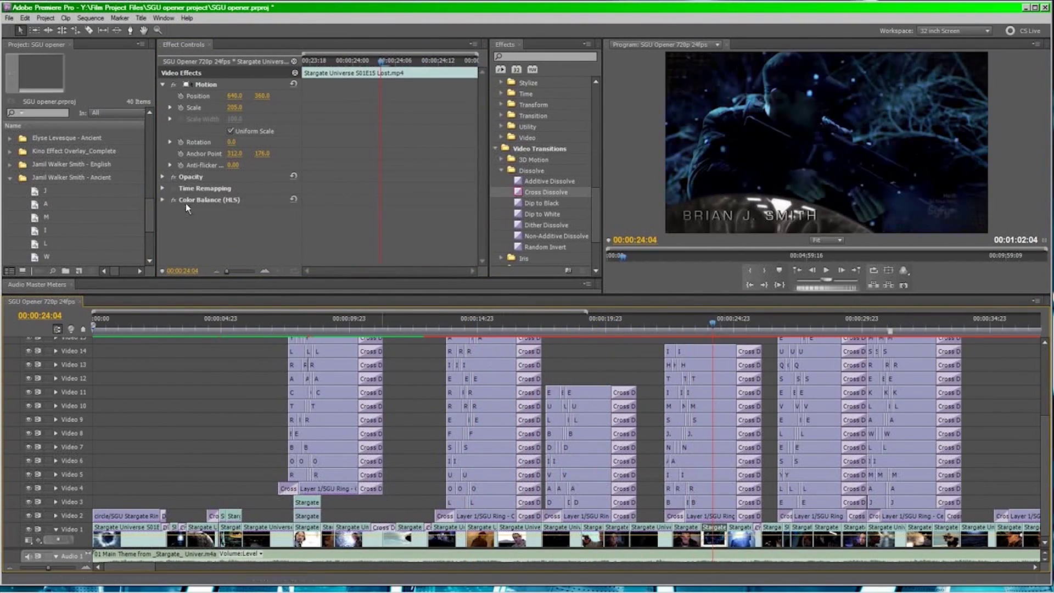
left_click(741, 531)
left_click(780, 327)
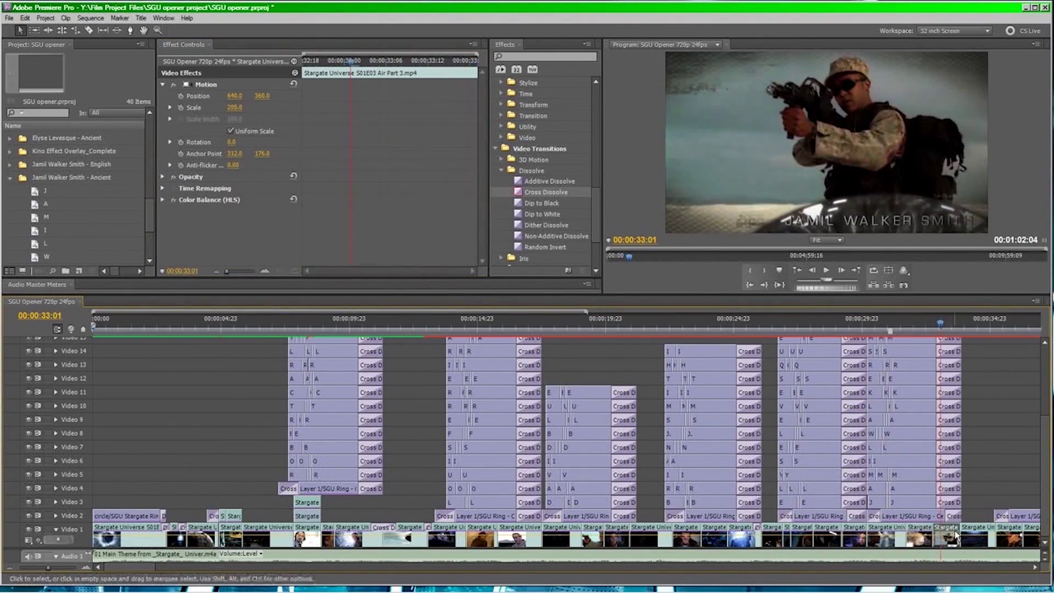
scroll(262, 325, "down", 5)
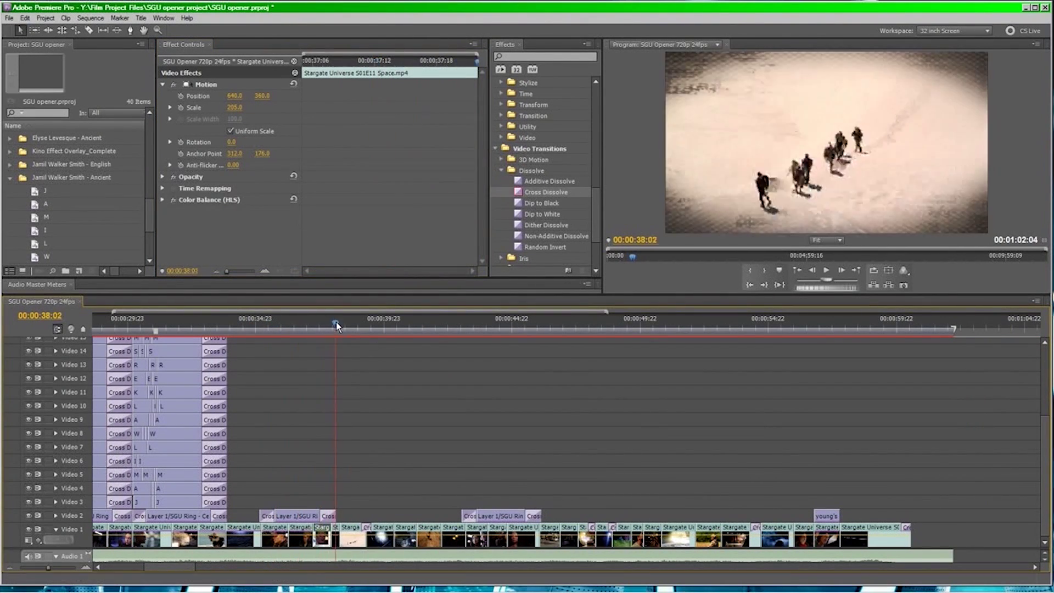
Play and scrub through the later episode clips from about 46 seconds onward
left_click_drag(331, 336, 371, 336)
key("space")
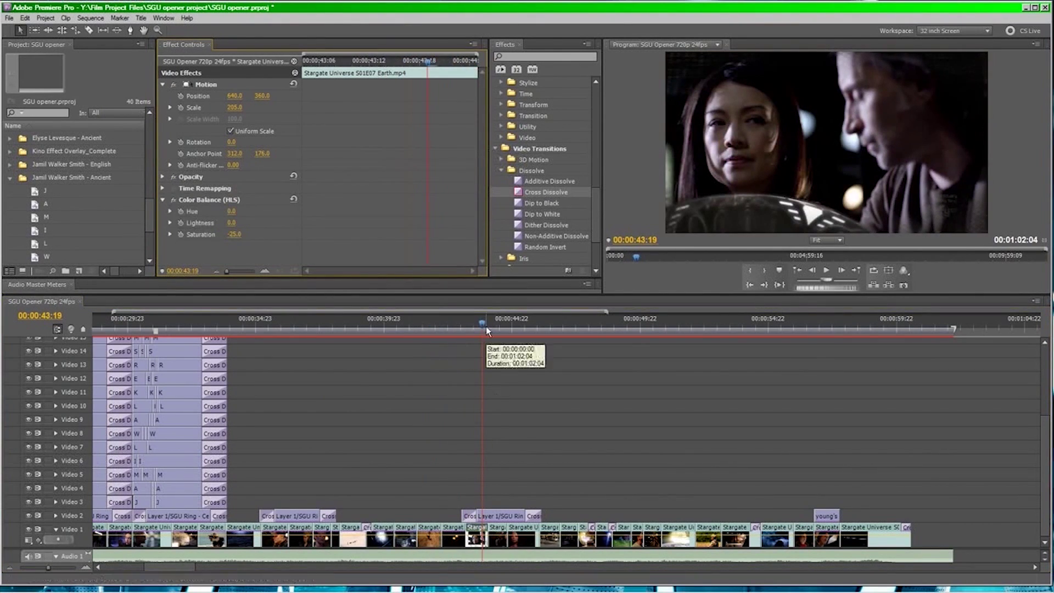
left_click(542, 325)
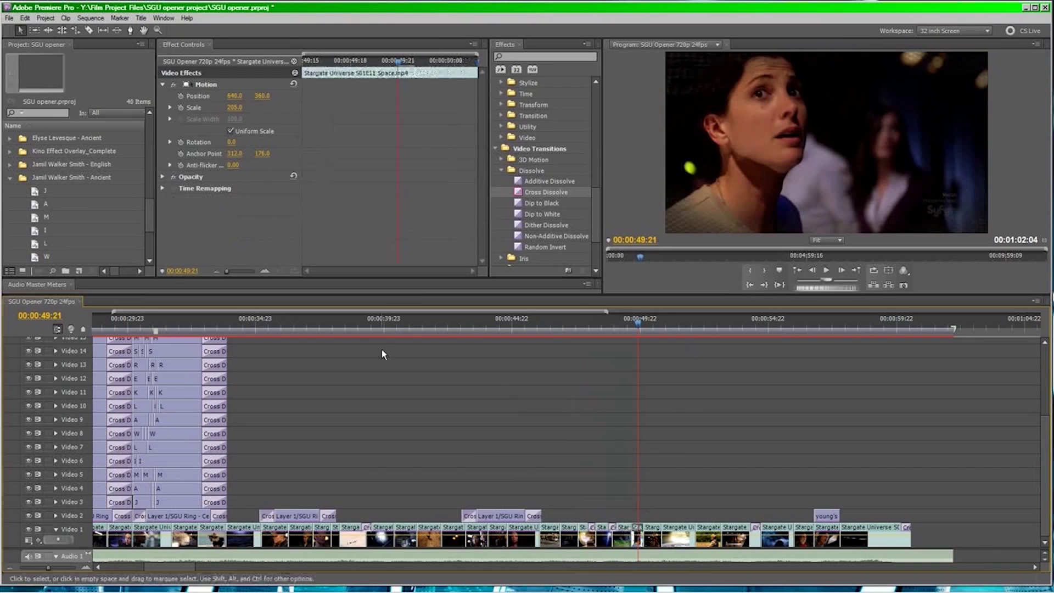
left_click_drag(653, 328, 799, 327)
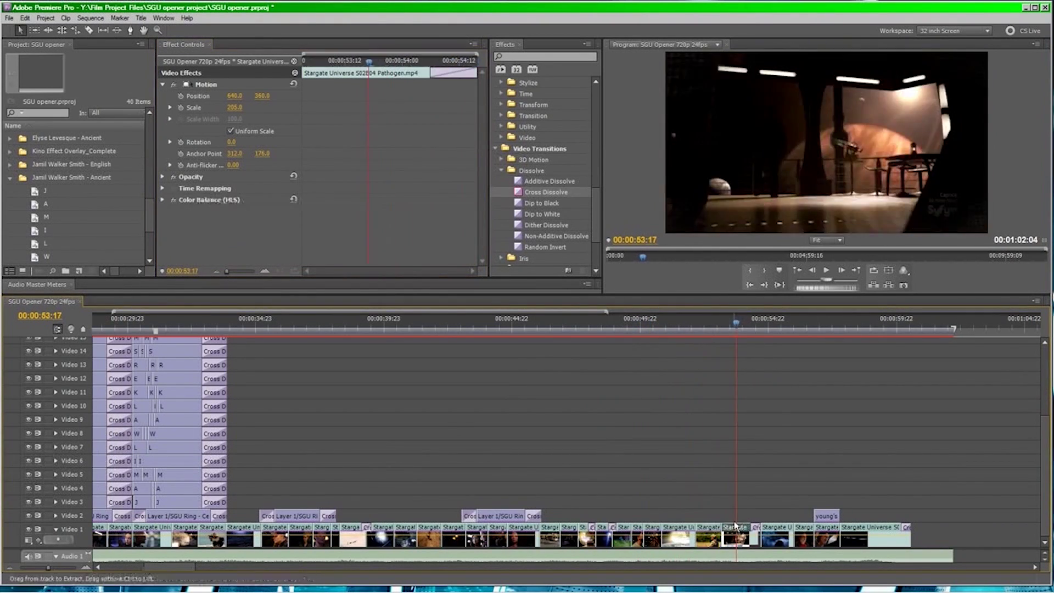
Adjust the final 9-frame Cross Dissolve on Video 1 to end the sequence on black
left_click_drag(907, 527, 942, 361)
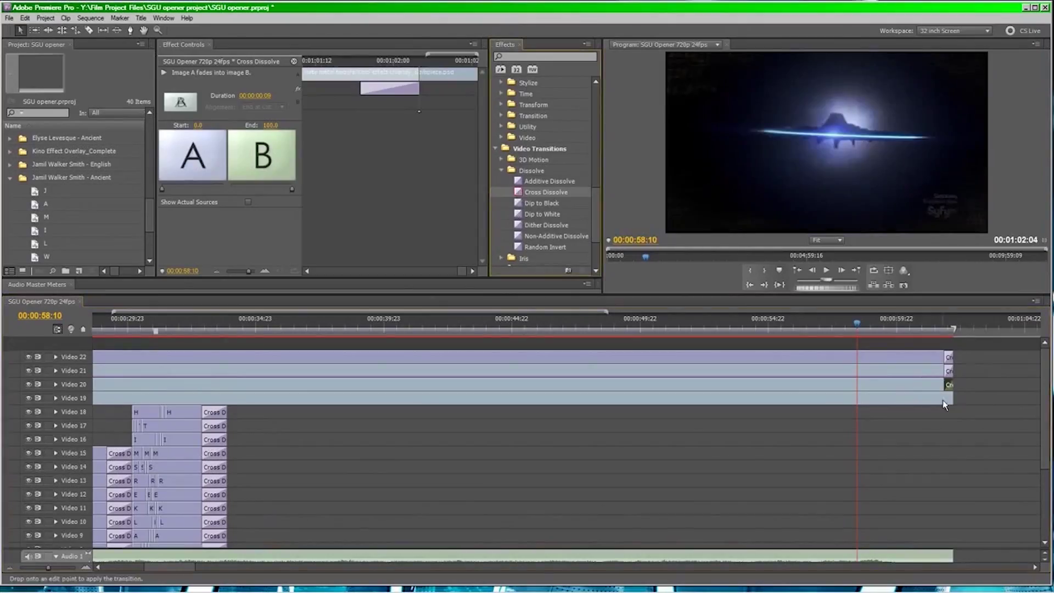
left_click(977, 388)
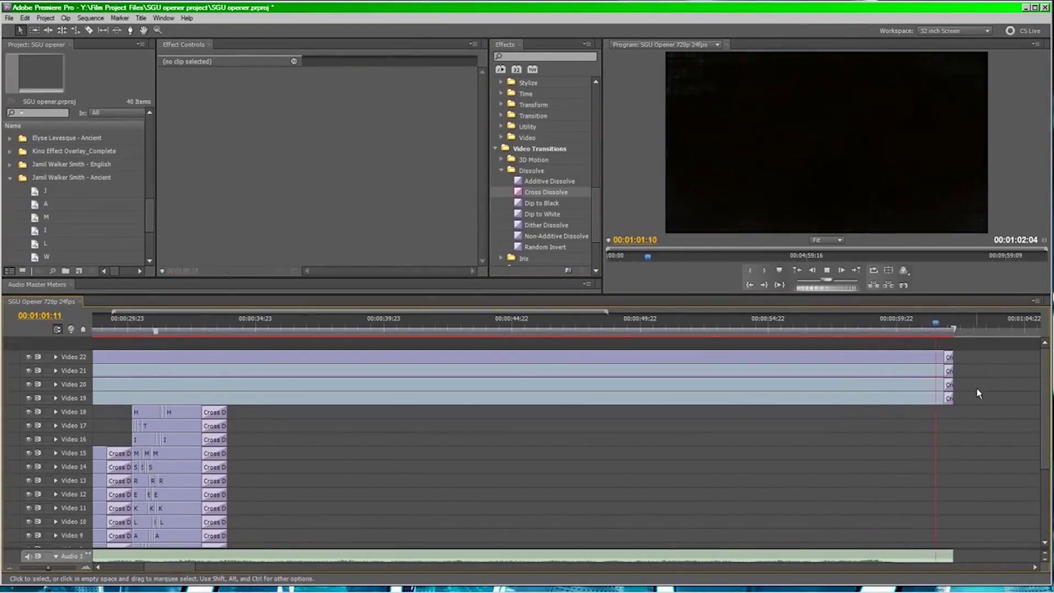
scroll(977, 388, "down", 4)
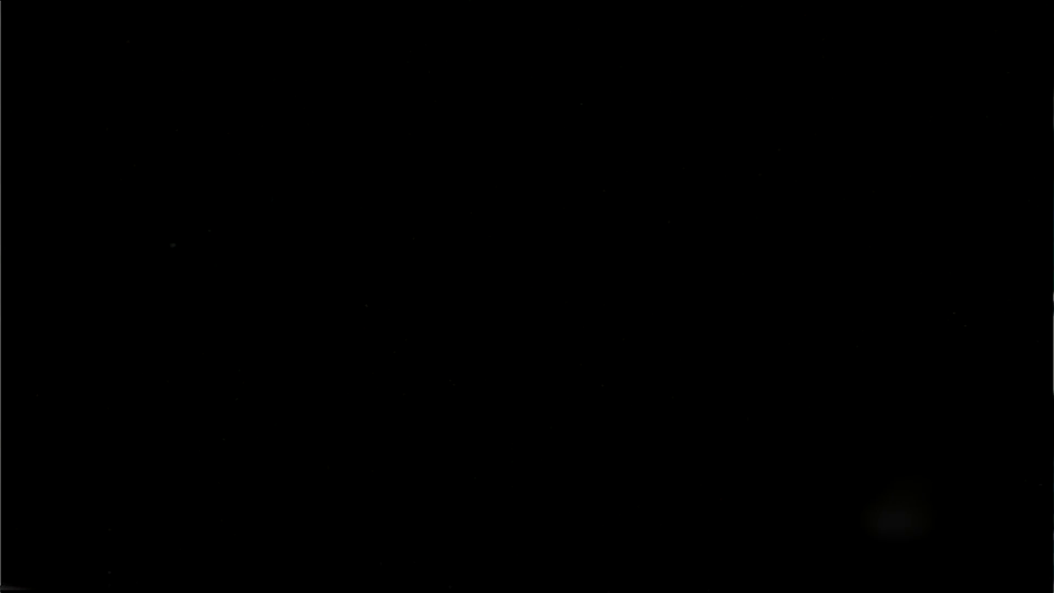